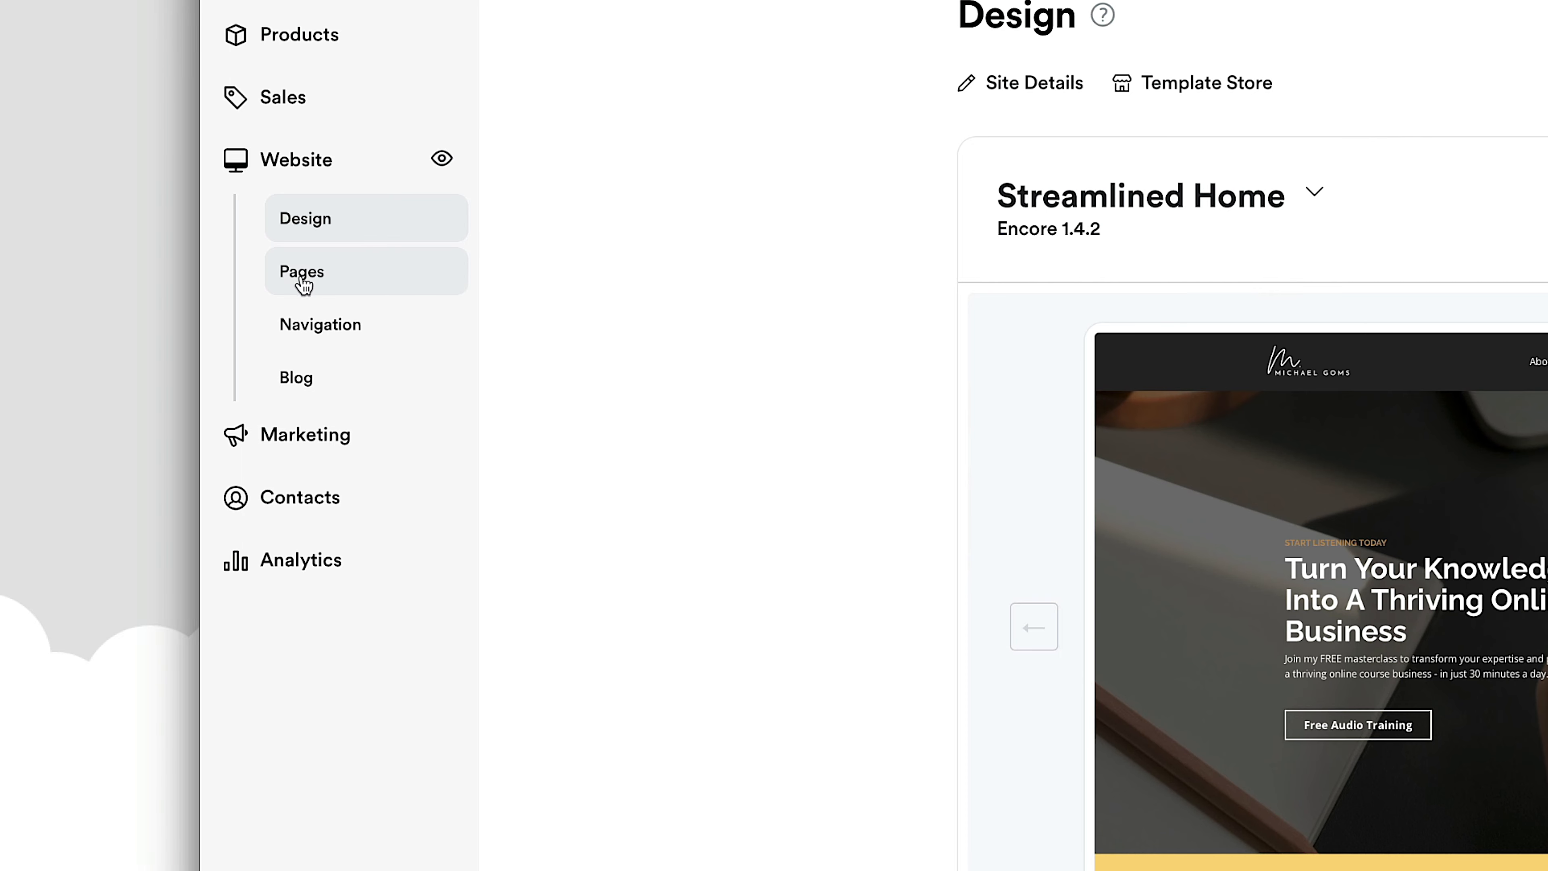
# Open the Library page for customization from the website's list of pages.
pyautogui.click(301, 274)
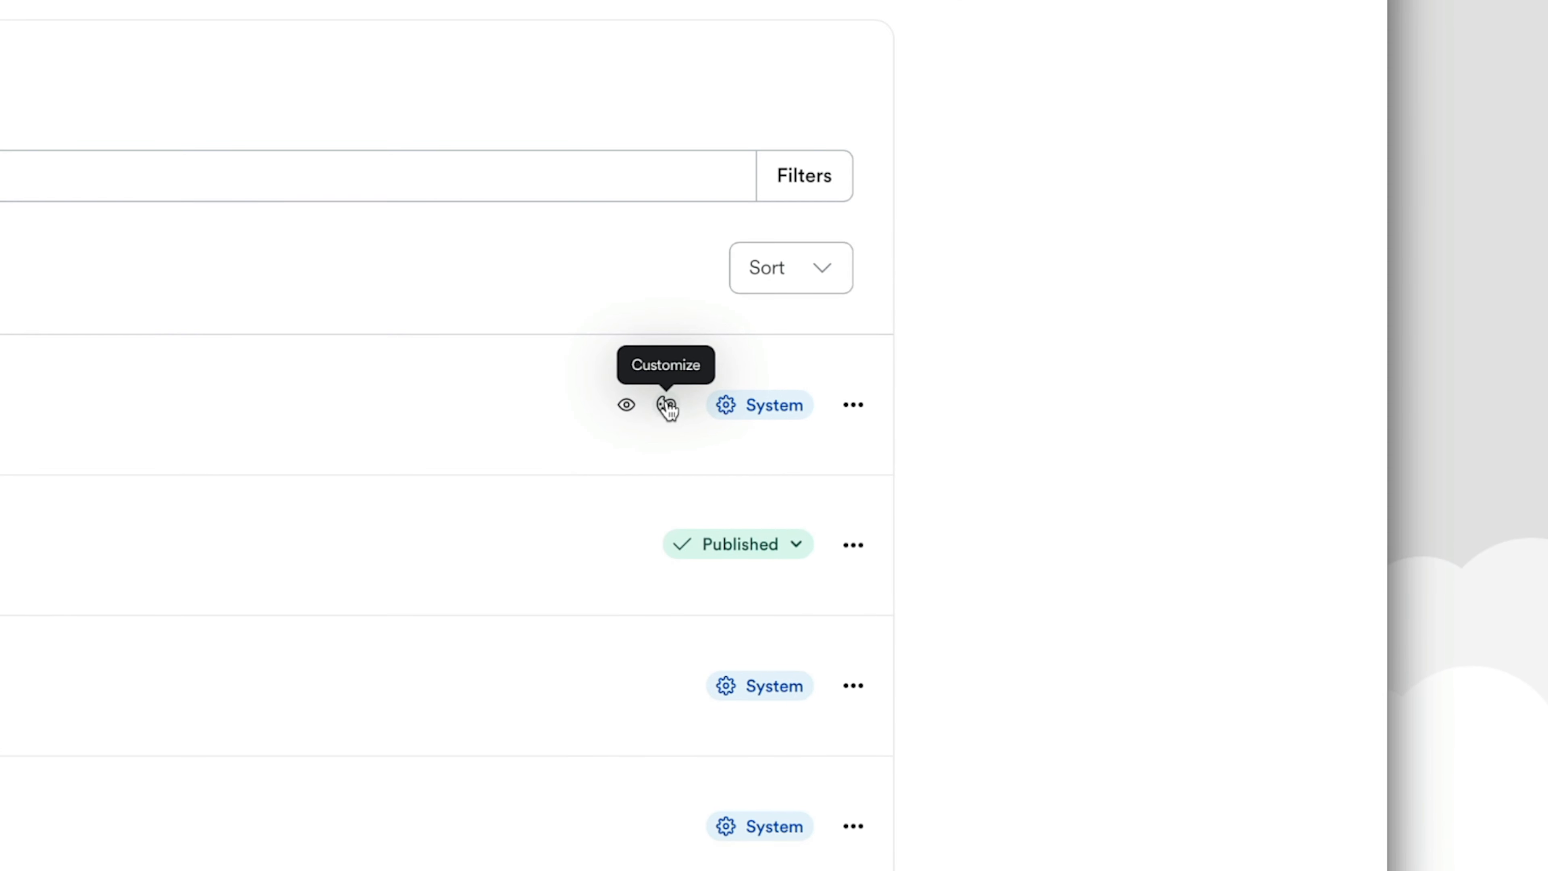
pyautogui.click(667, 405)
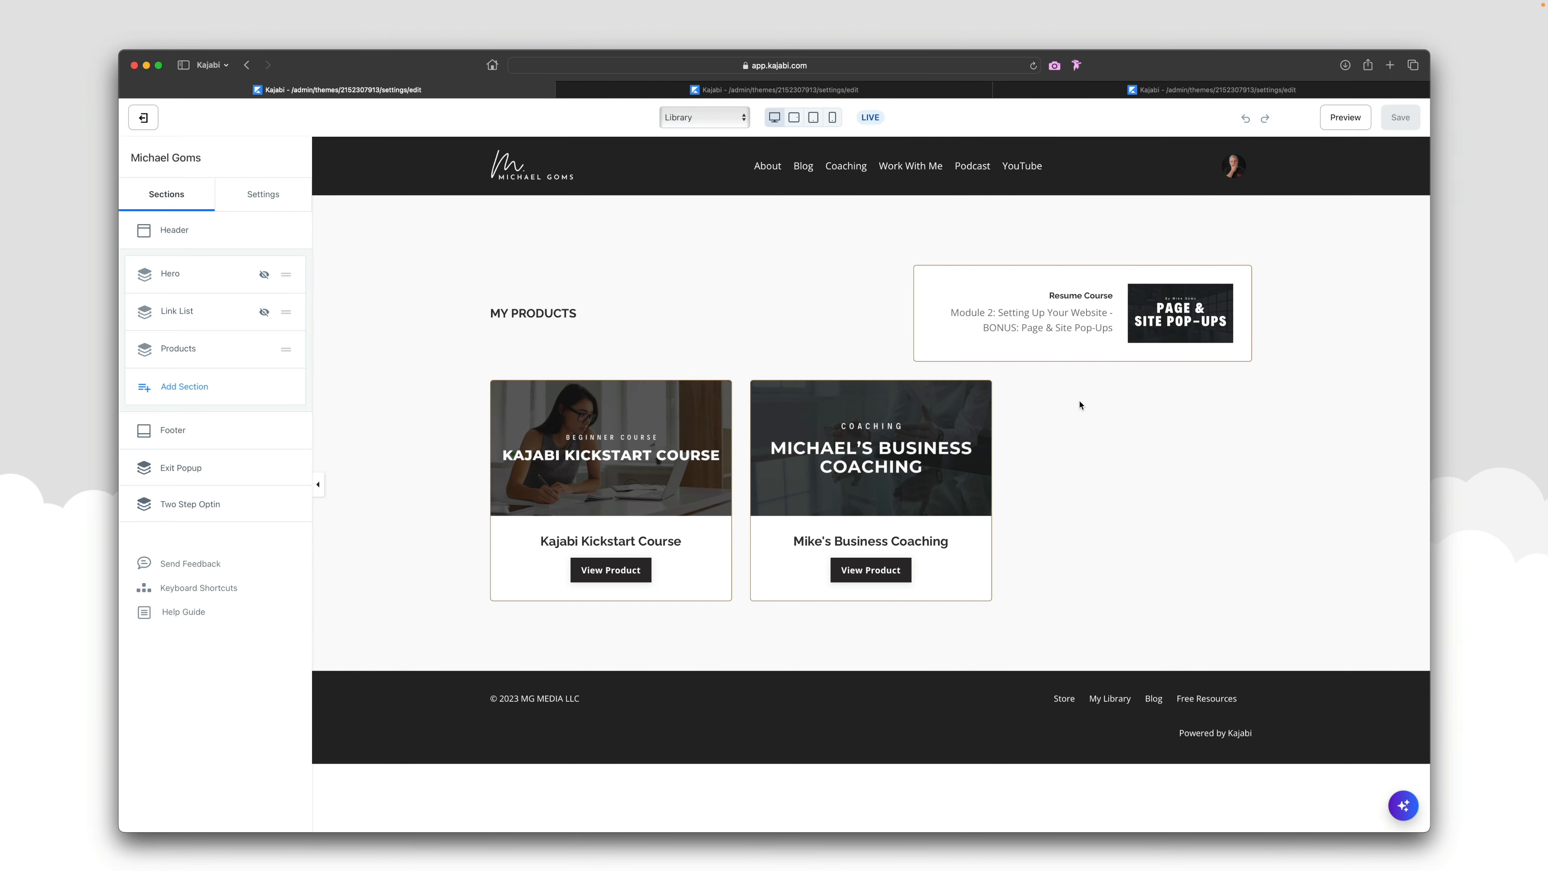
# In the browser tab editing the home page, switch the theme editor from Home to the Library page.
pyautogui.click(897, 92)
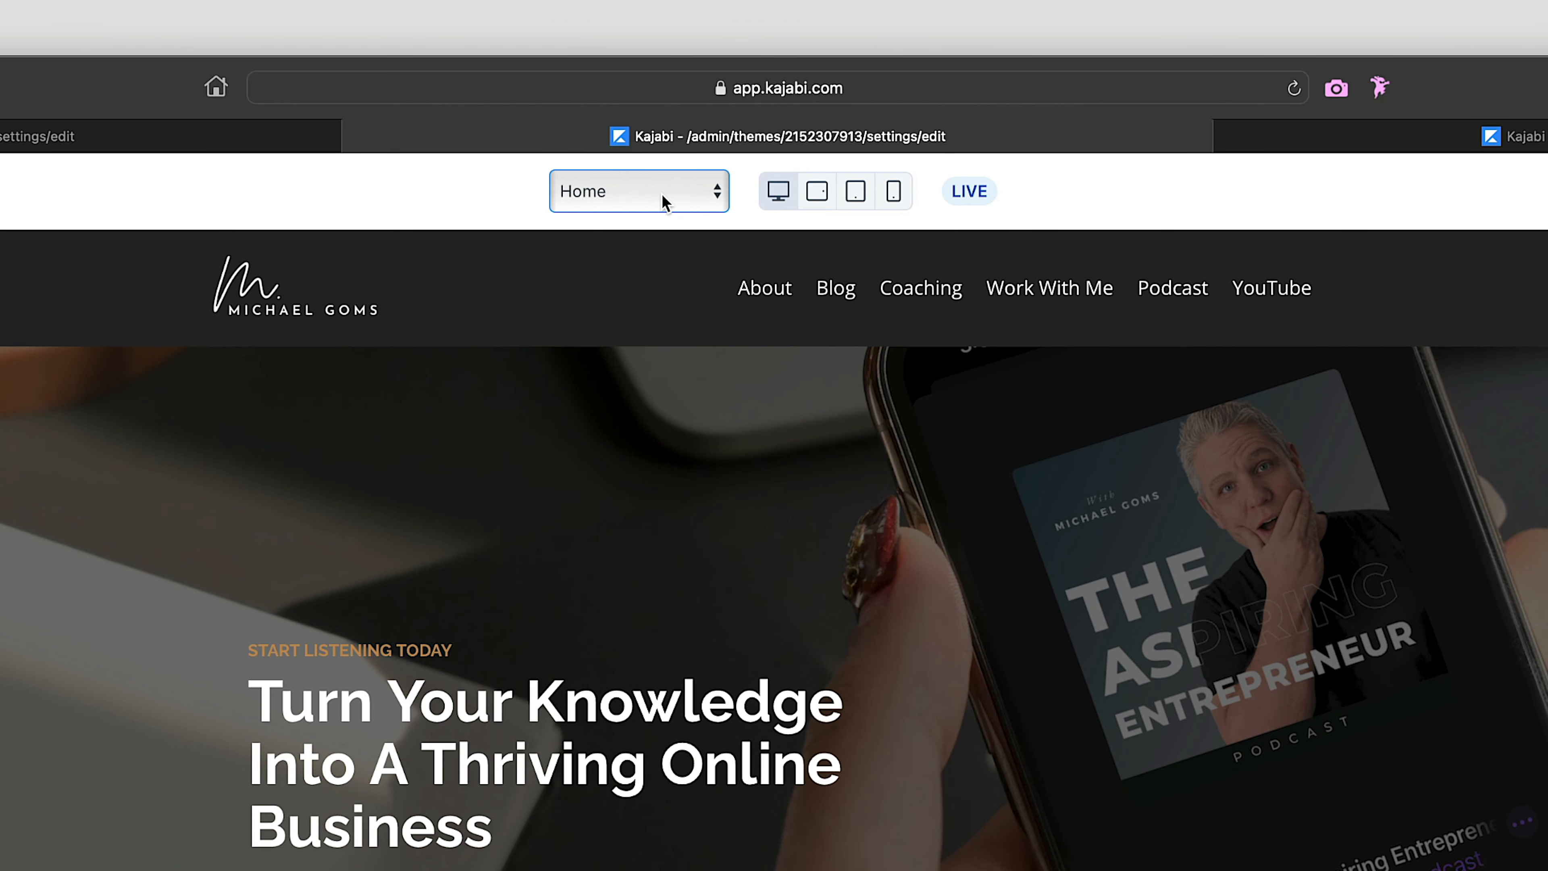
pyautogui.click(698, 196)
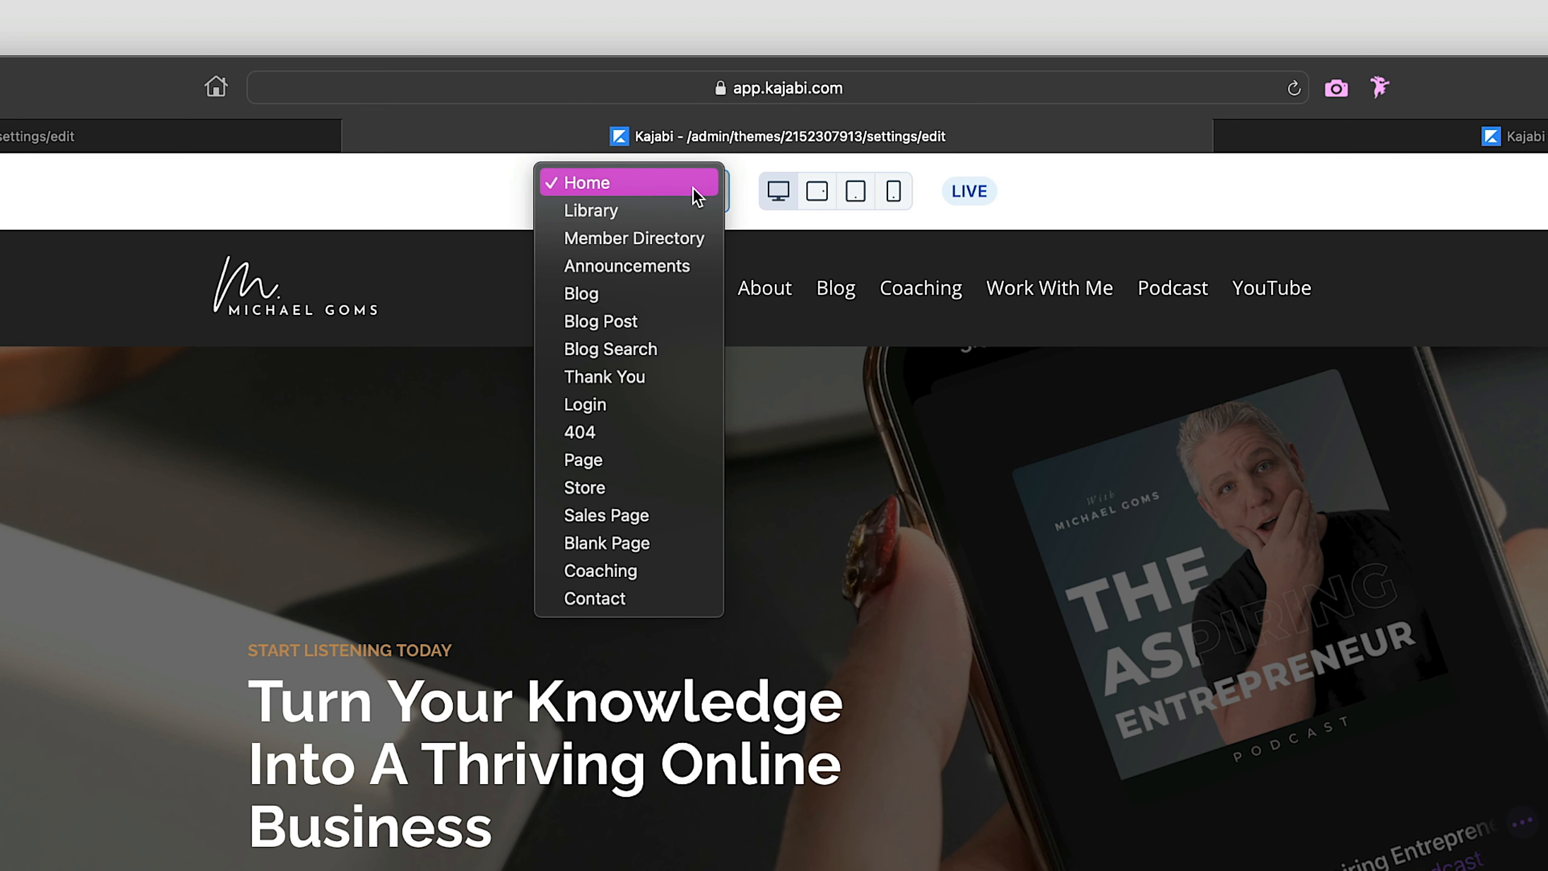
pyautogui.click(603, 209)
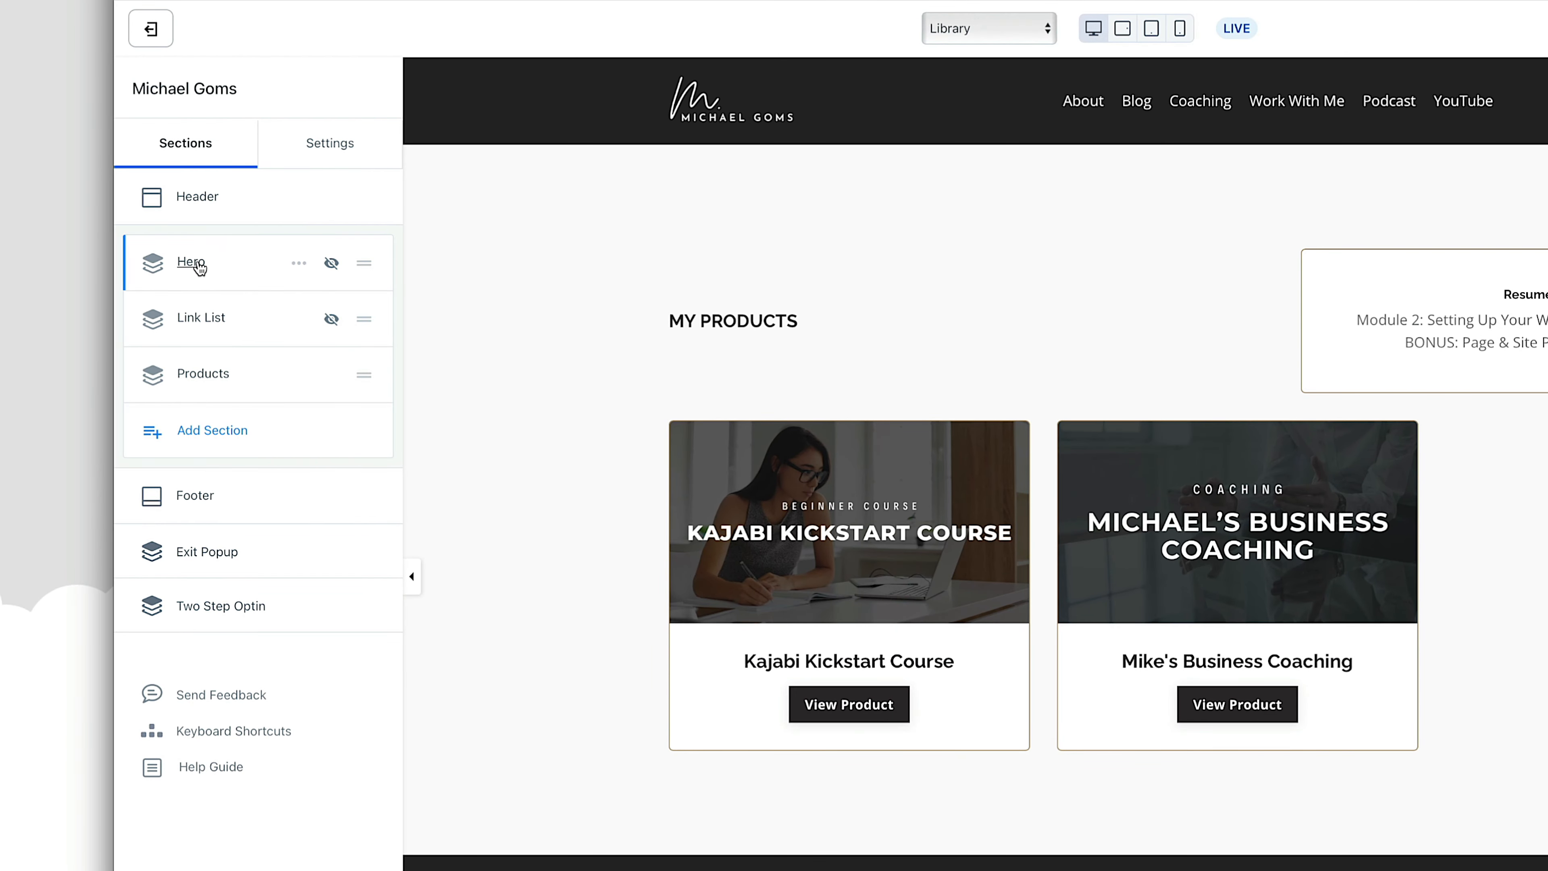
# Show the Library page's hidden Hero section, and hide it again.
pyautogui.click(299, 263)
pyautogui.click(285, 357)
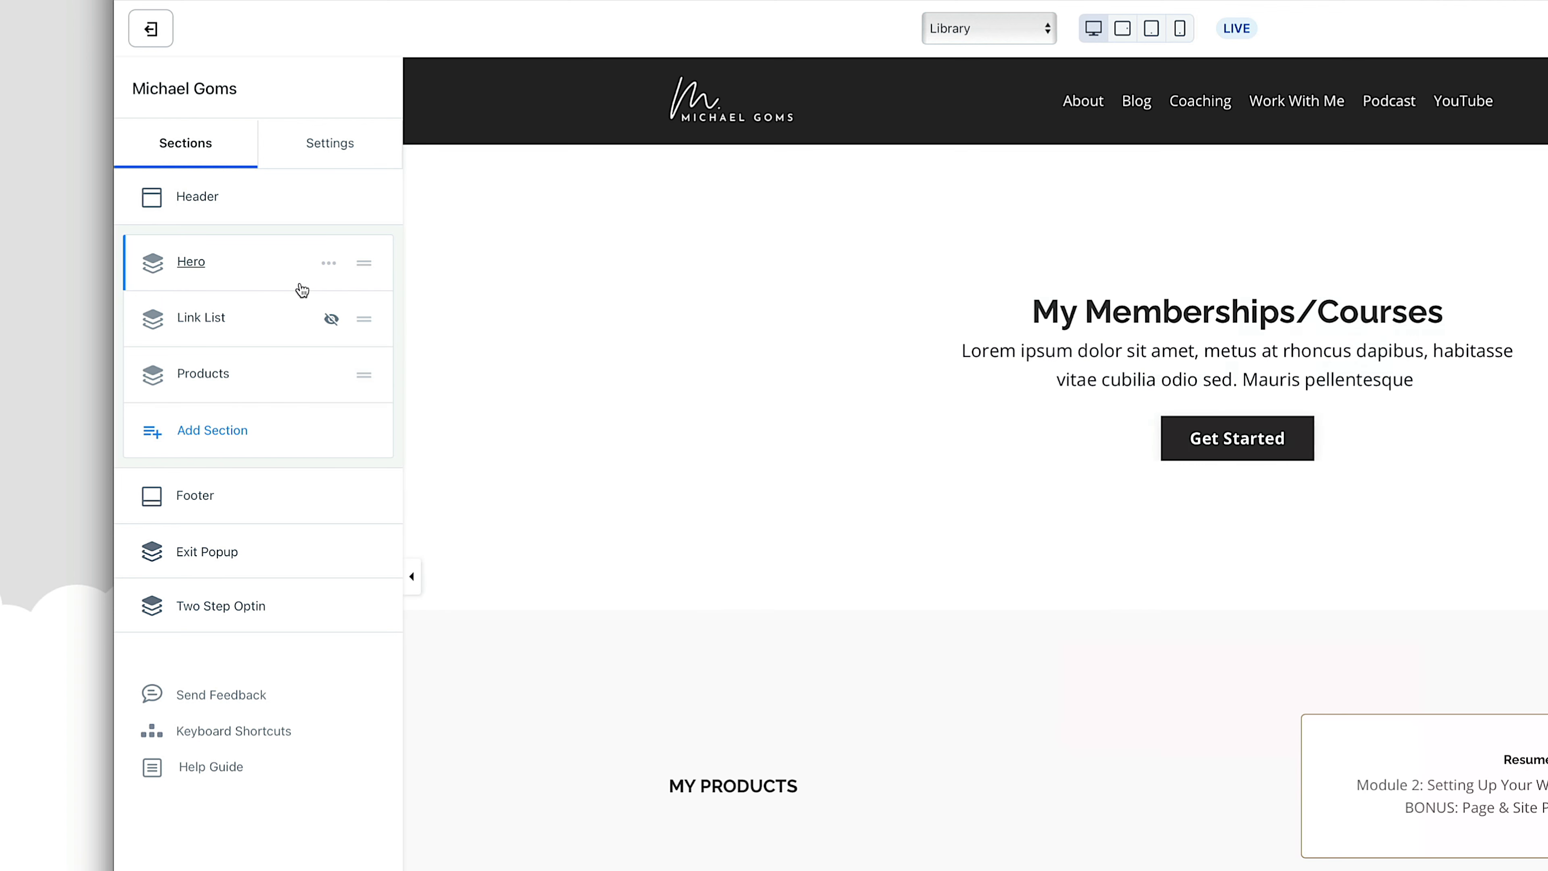
pyautogui.click(329, 264)
pyautogui.click(283, 359)
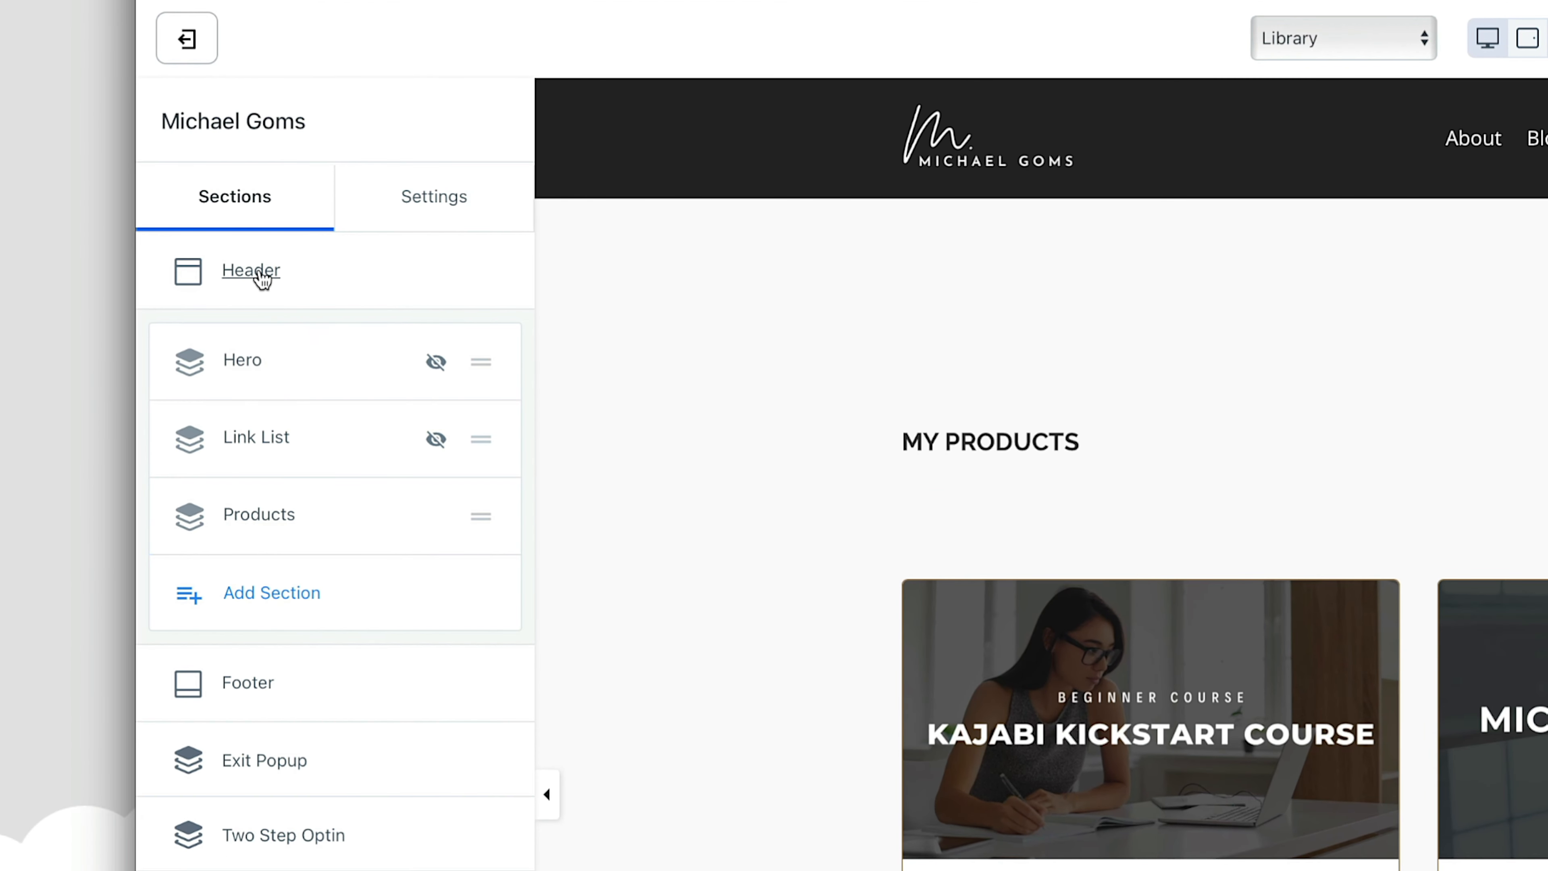
# Browse the section types available for the Library page and preview the 2 Blog Posts section below the products.
pyautogui.click(249, 592)
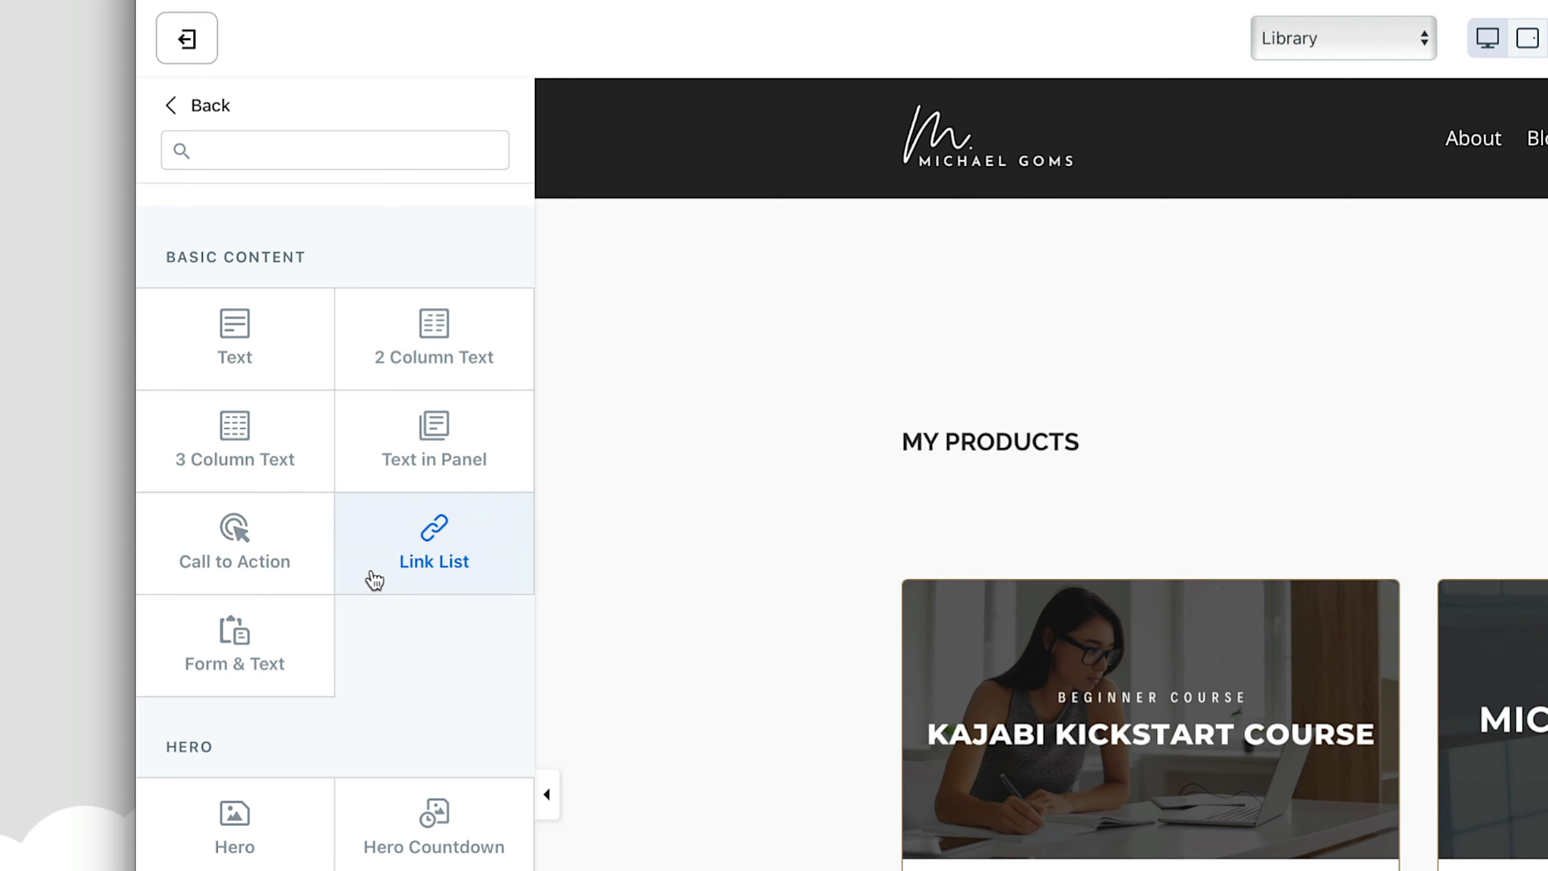
pyautogui.scroll(-2, 418, 224)
pyautogui.scroll(-6, 315, 633)
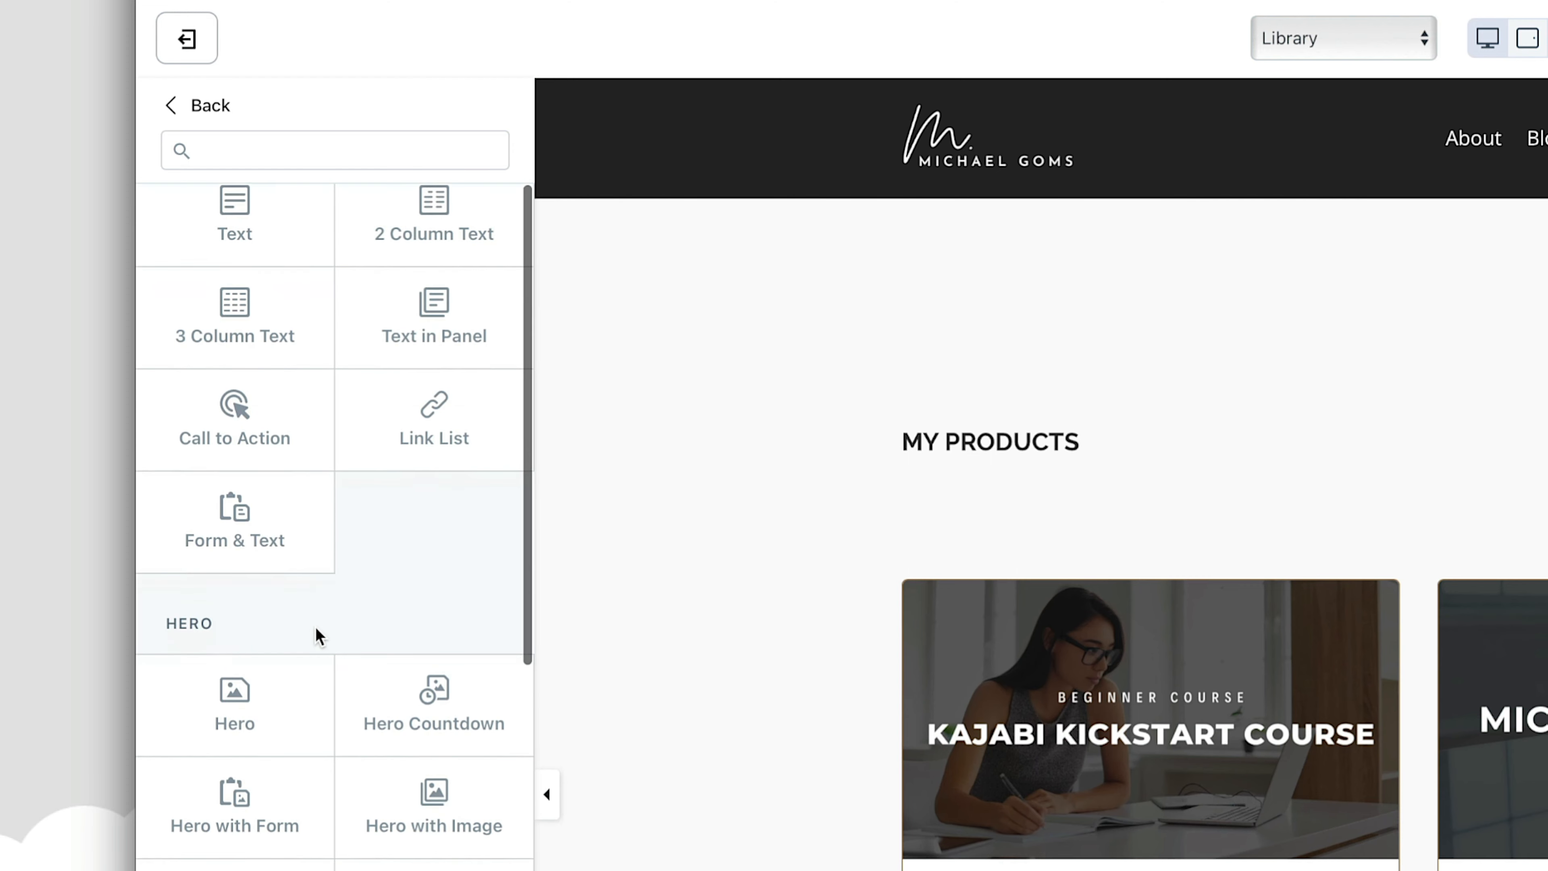
pyautogui.scroll(-15, 317, 634)
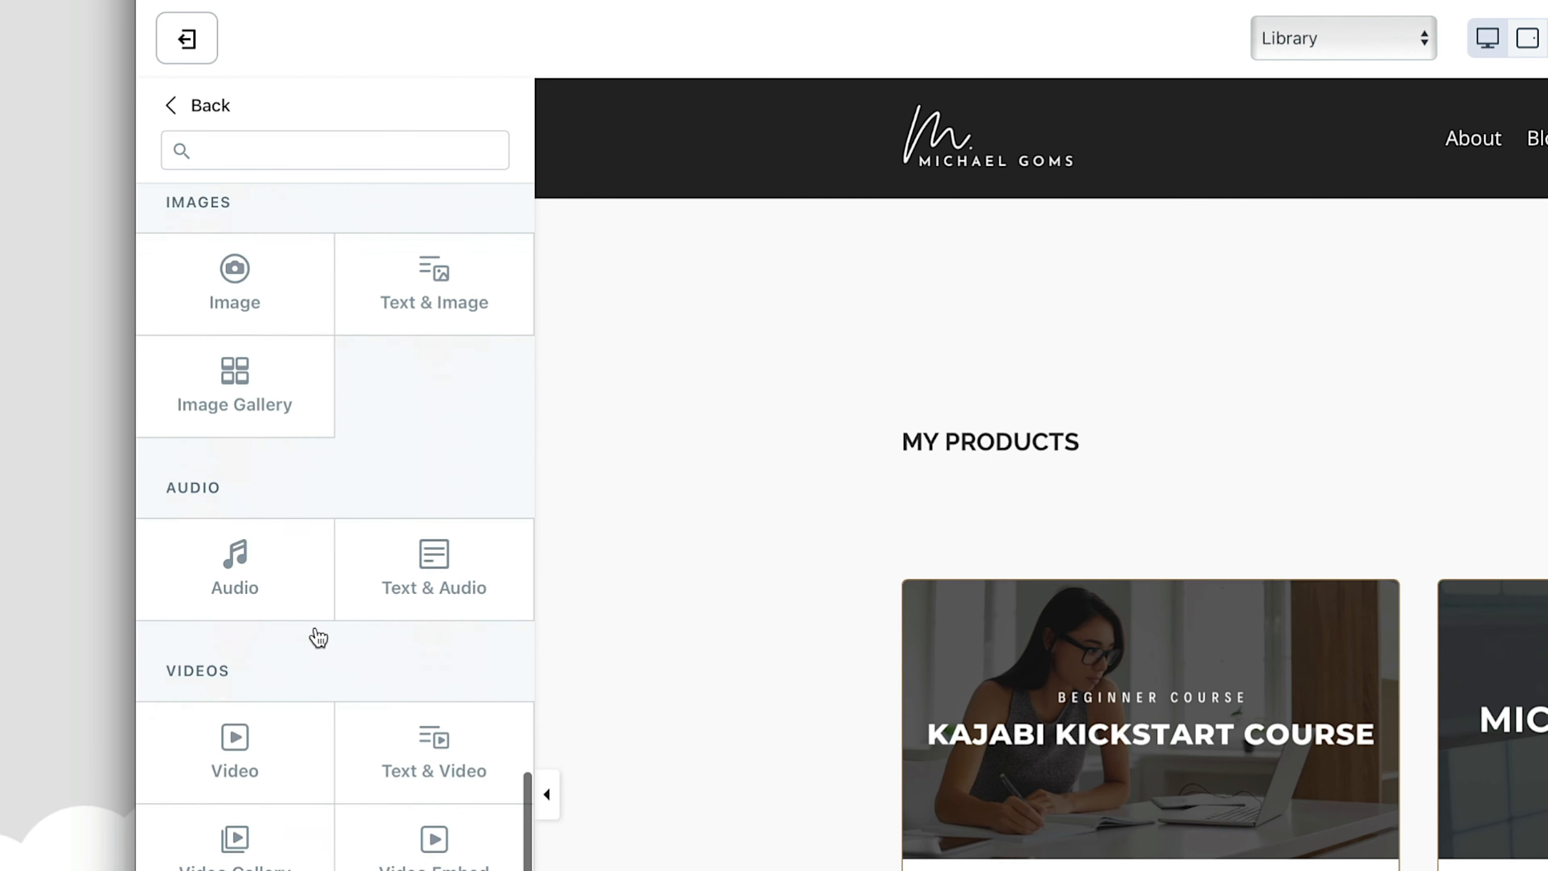
pyautogui.scroll(-8, 316, 628)
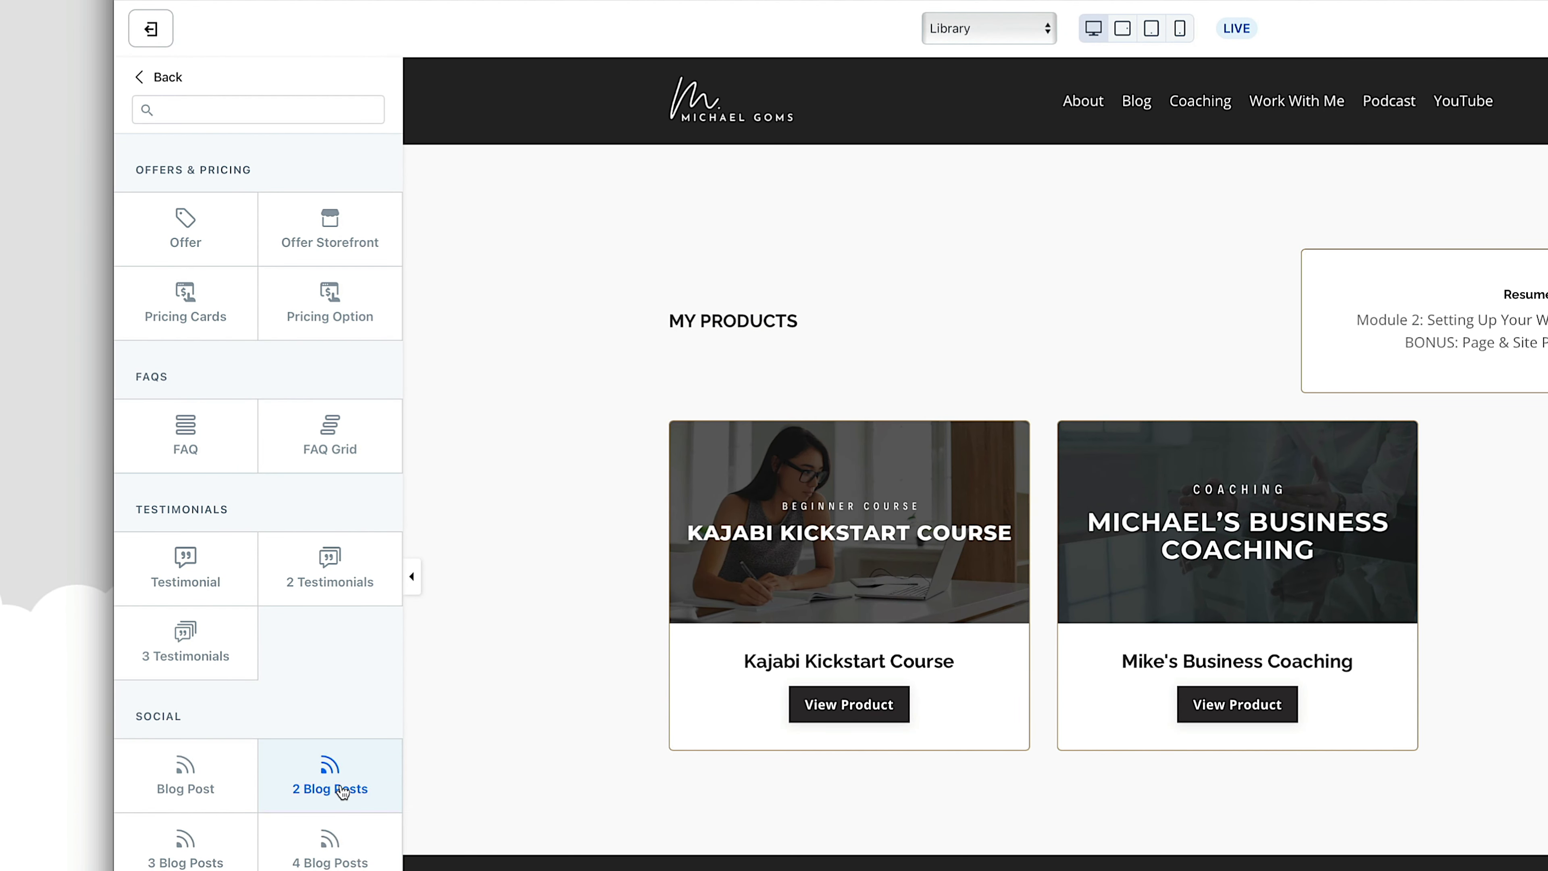
pyautogui.click(342, 791)
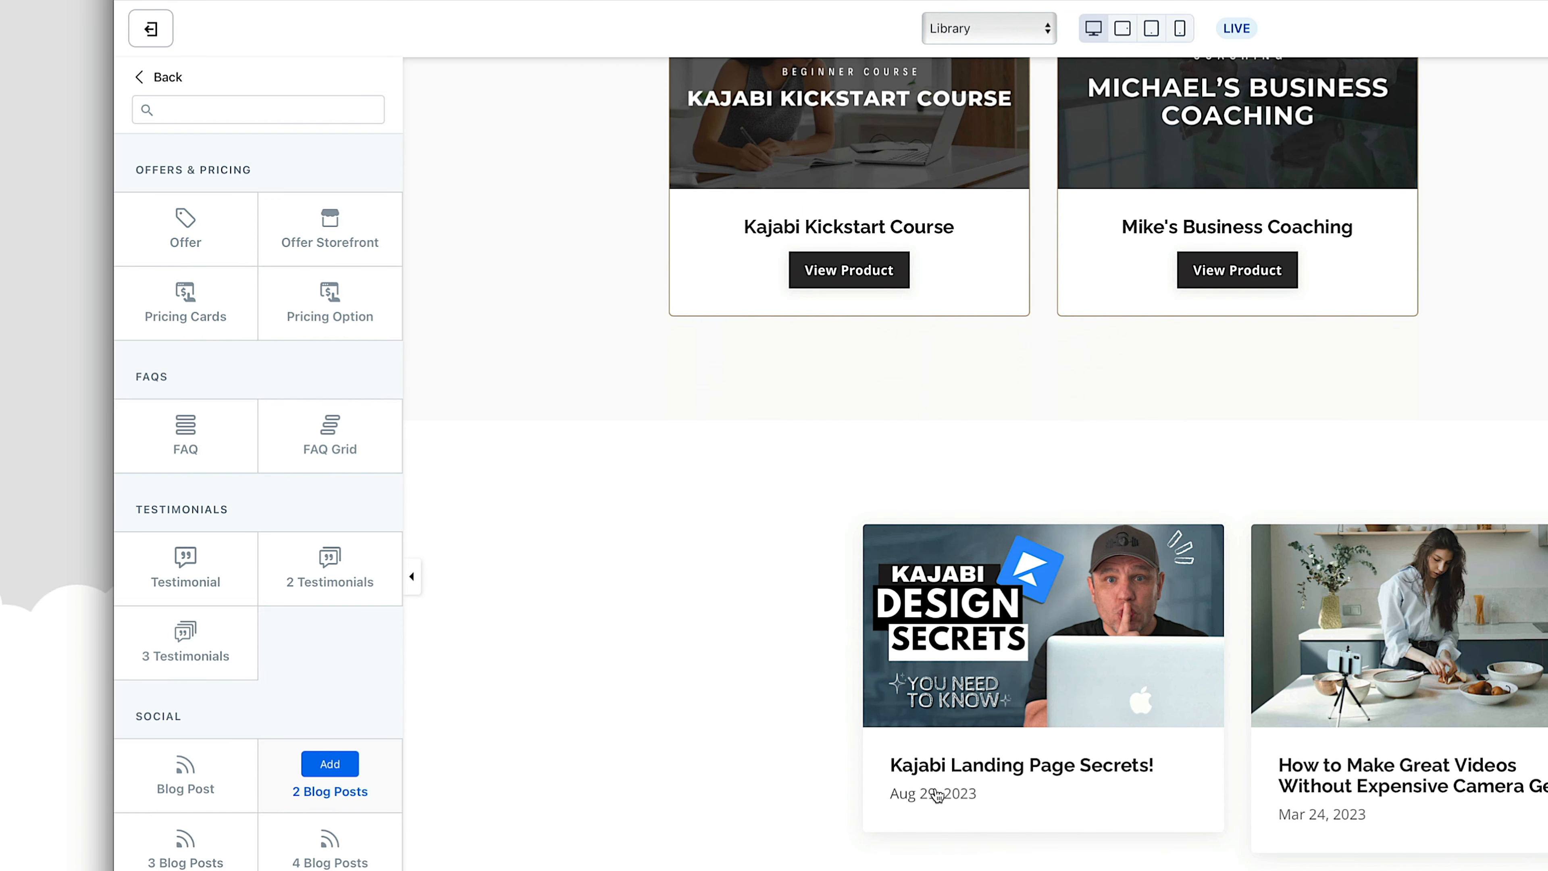
pyautogui.scroll(6, 781, 798)
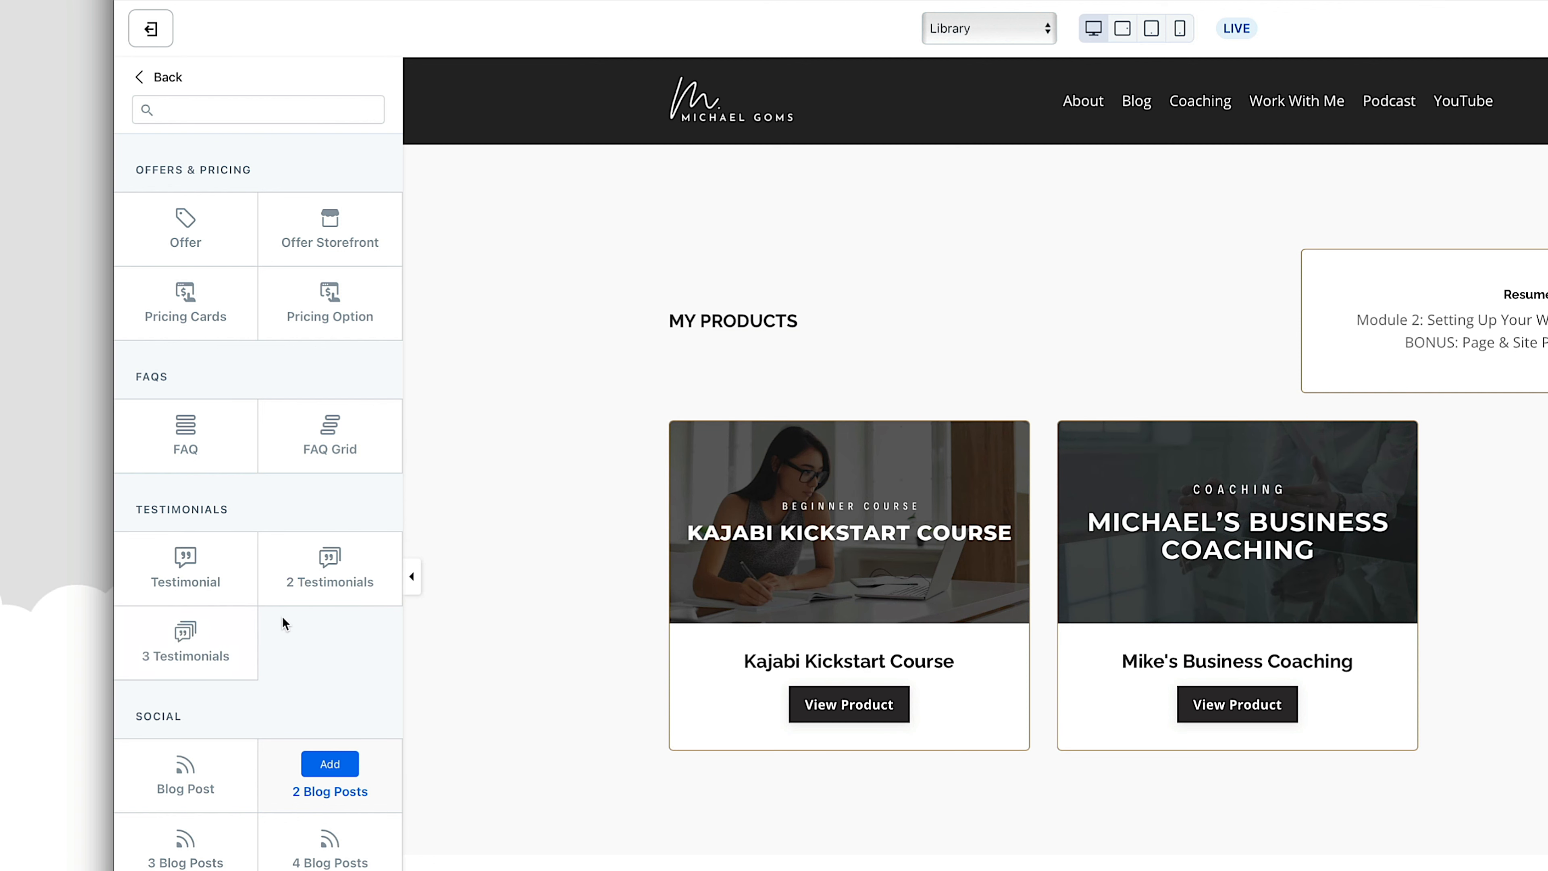
# Add an Offer section below the Products section and return to the section list.
pyautogui.scroll(3, 283, 622)
pyautogui.scroll(2, 283, 622)
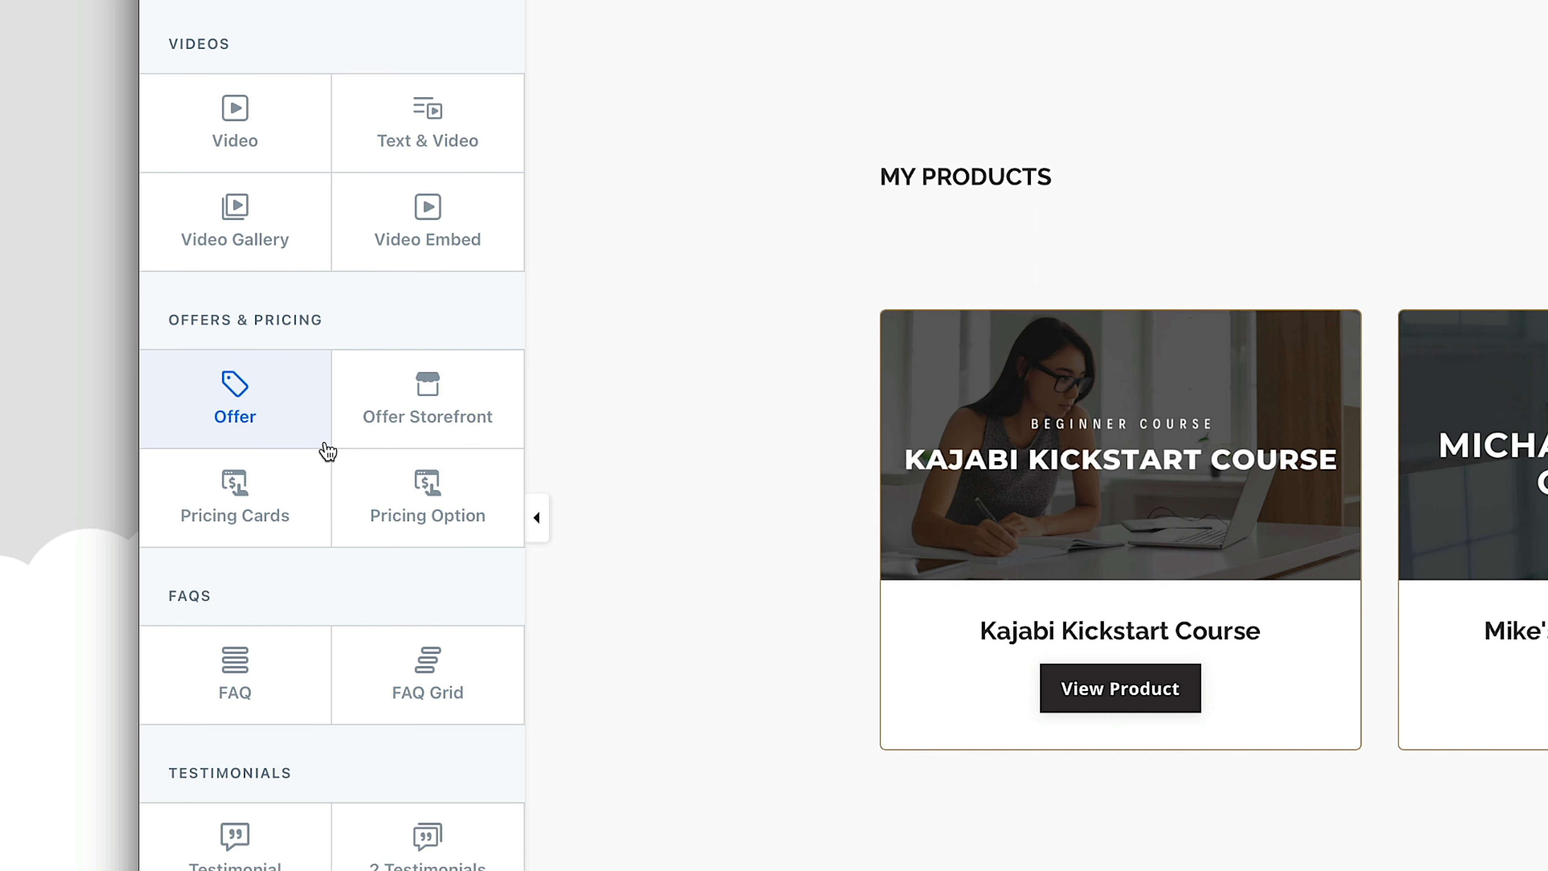
pyautogui.click(237, 393)
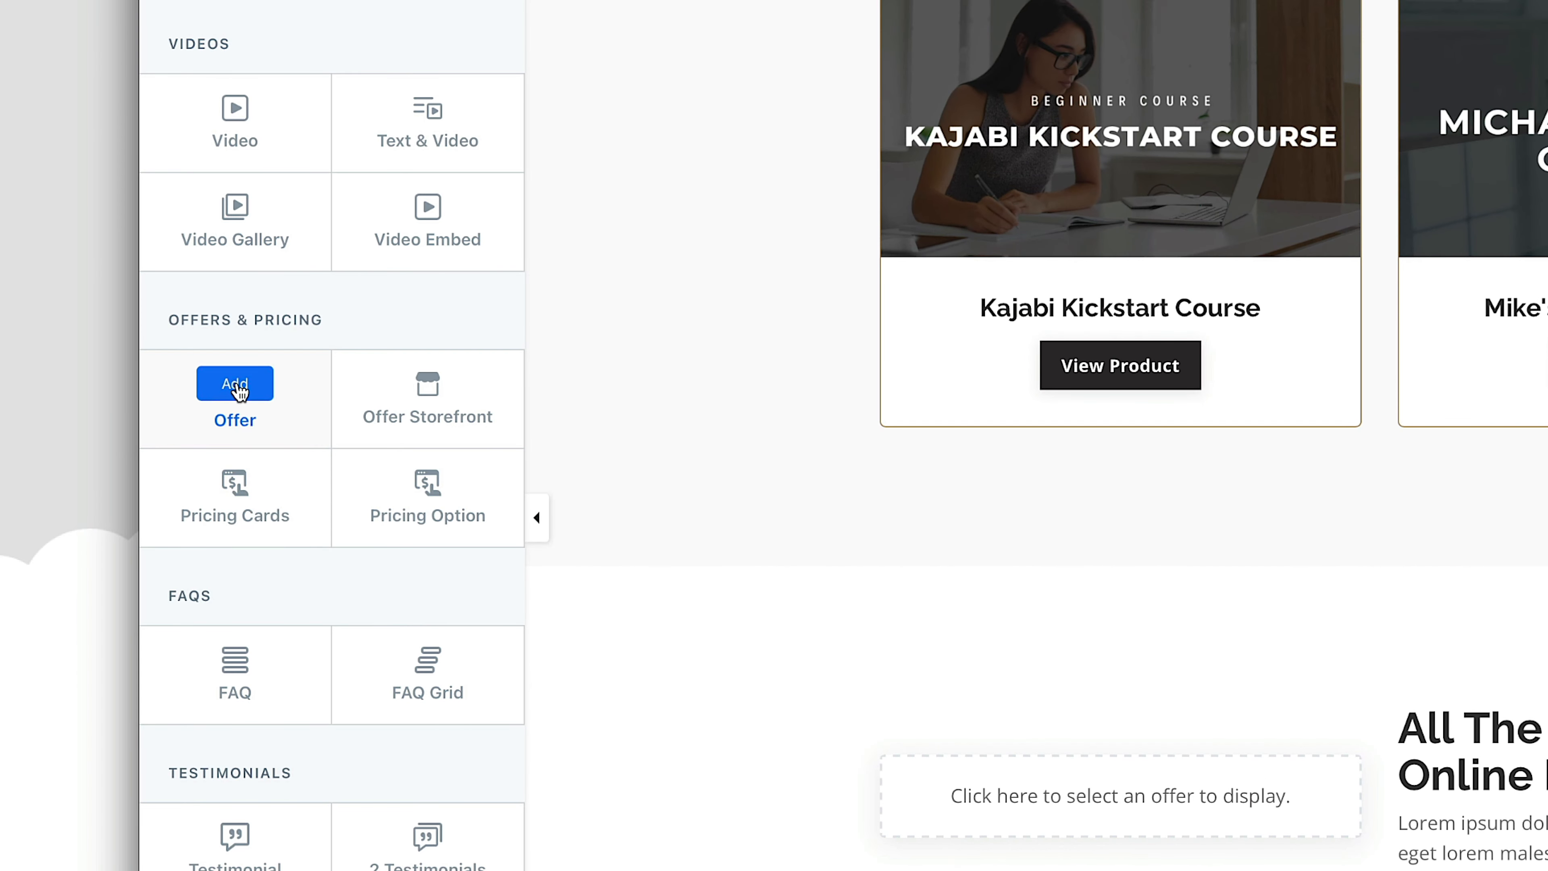
pyautogui.click(237, 385)
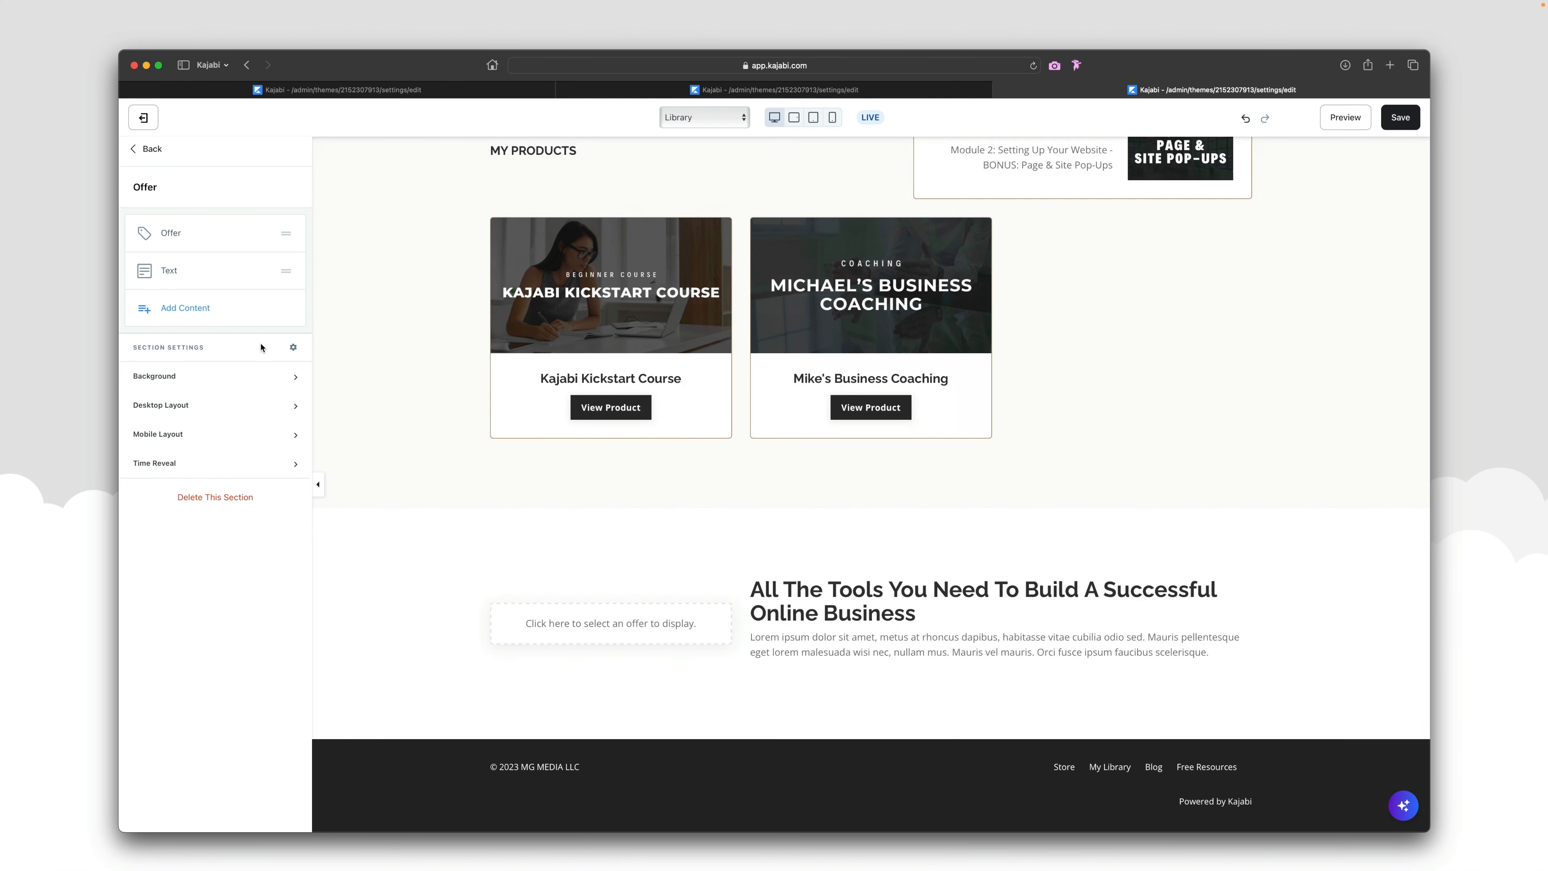
pyautogui.click(147, 150)
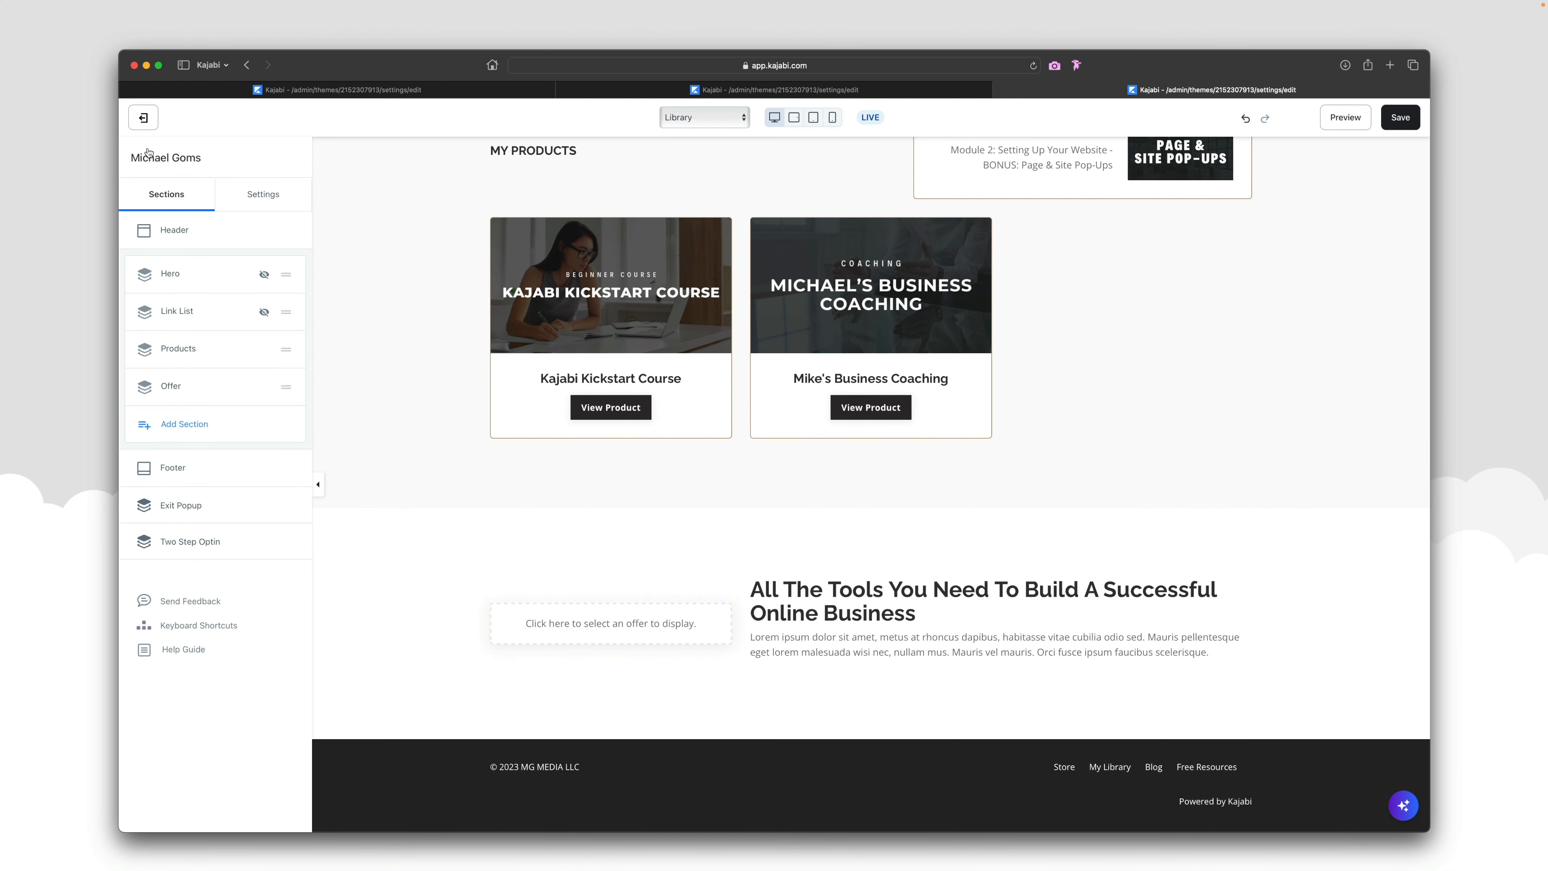
# Add an Offer Storefront section below the Offer section on the Library page.
pyautogui.click(183, 425)
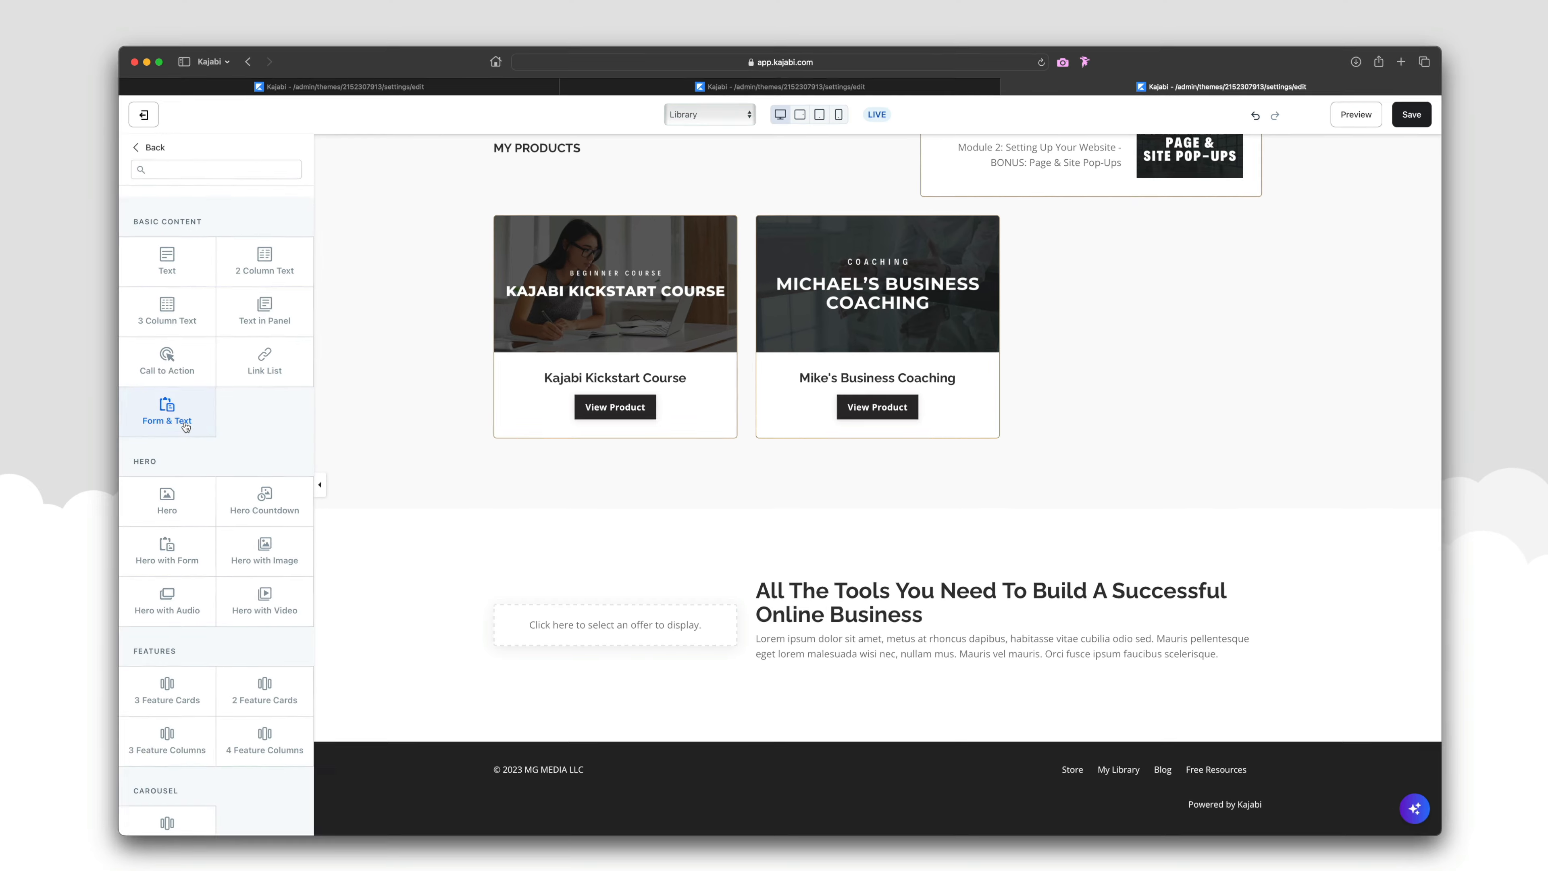
pyautogui.scroll(-10, 185, 427)
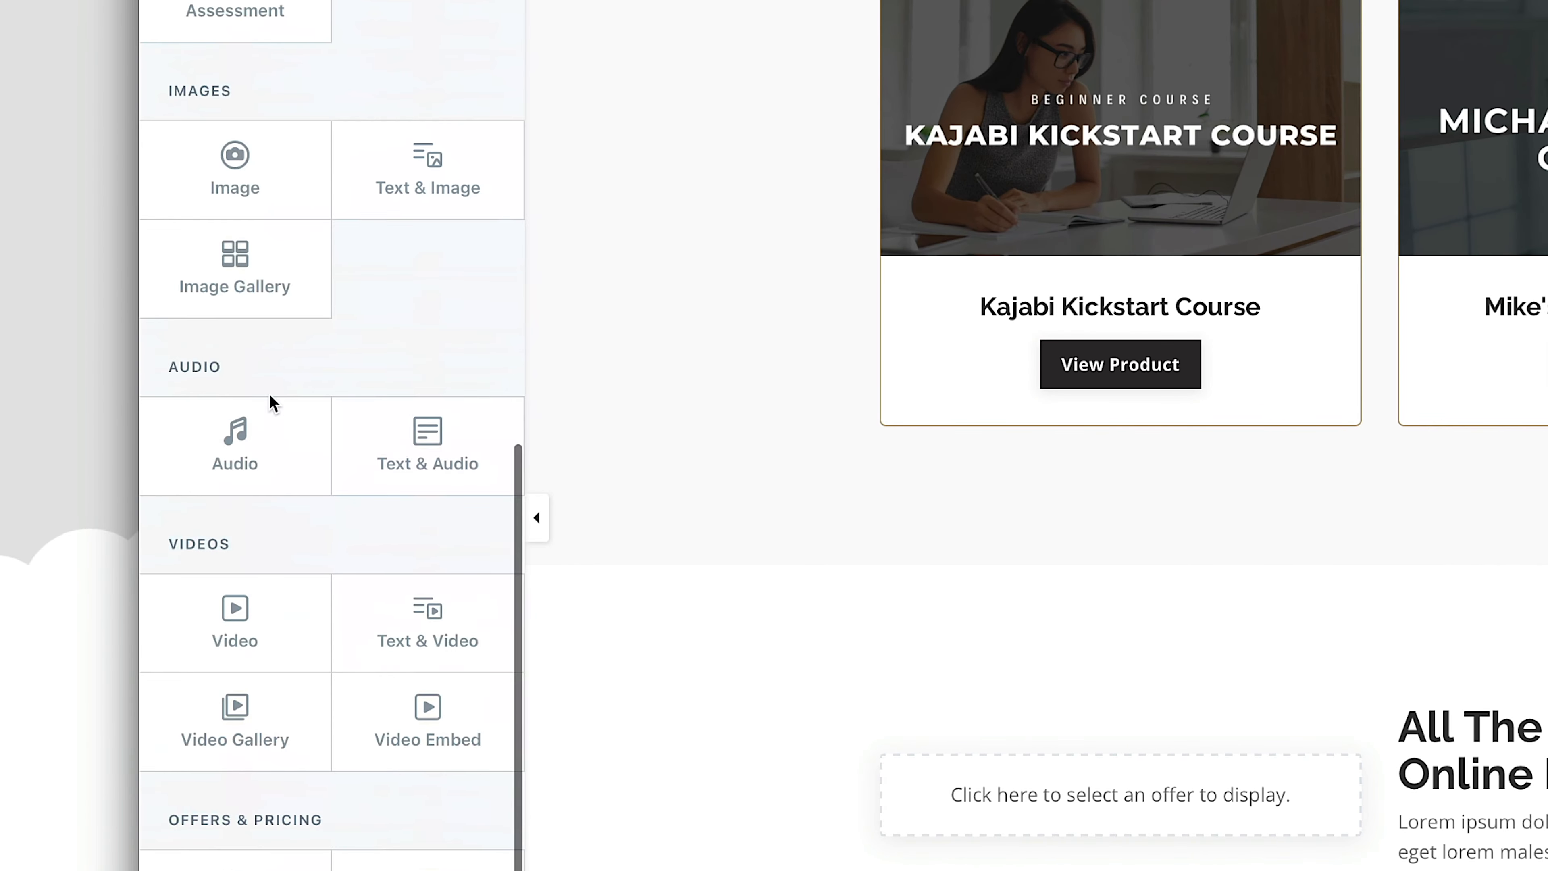
pyautogui.scroll(-7, 270, 395)
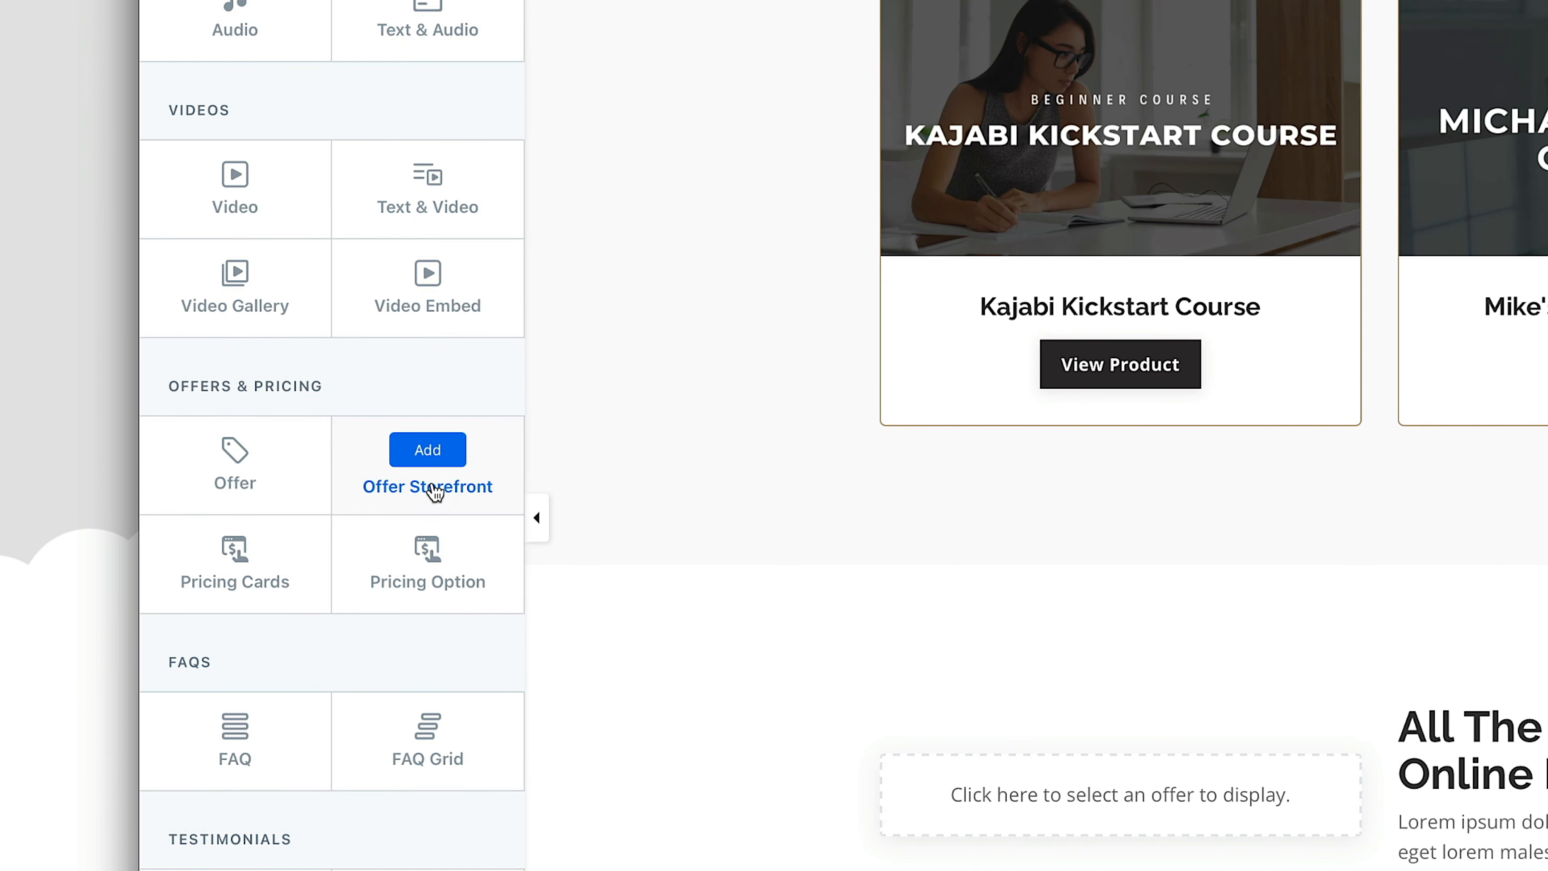
pyautogui.click(439, 501)
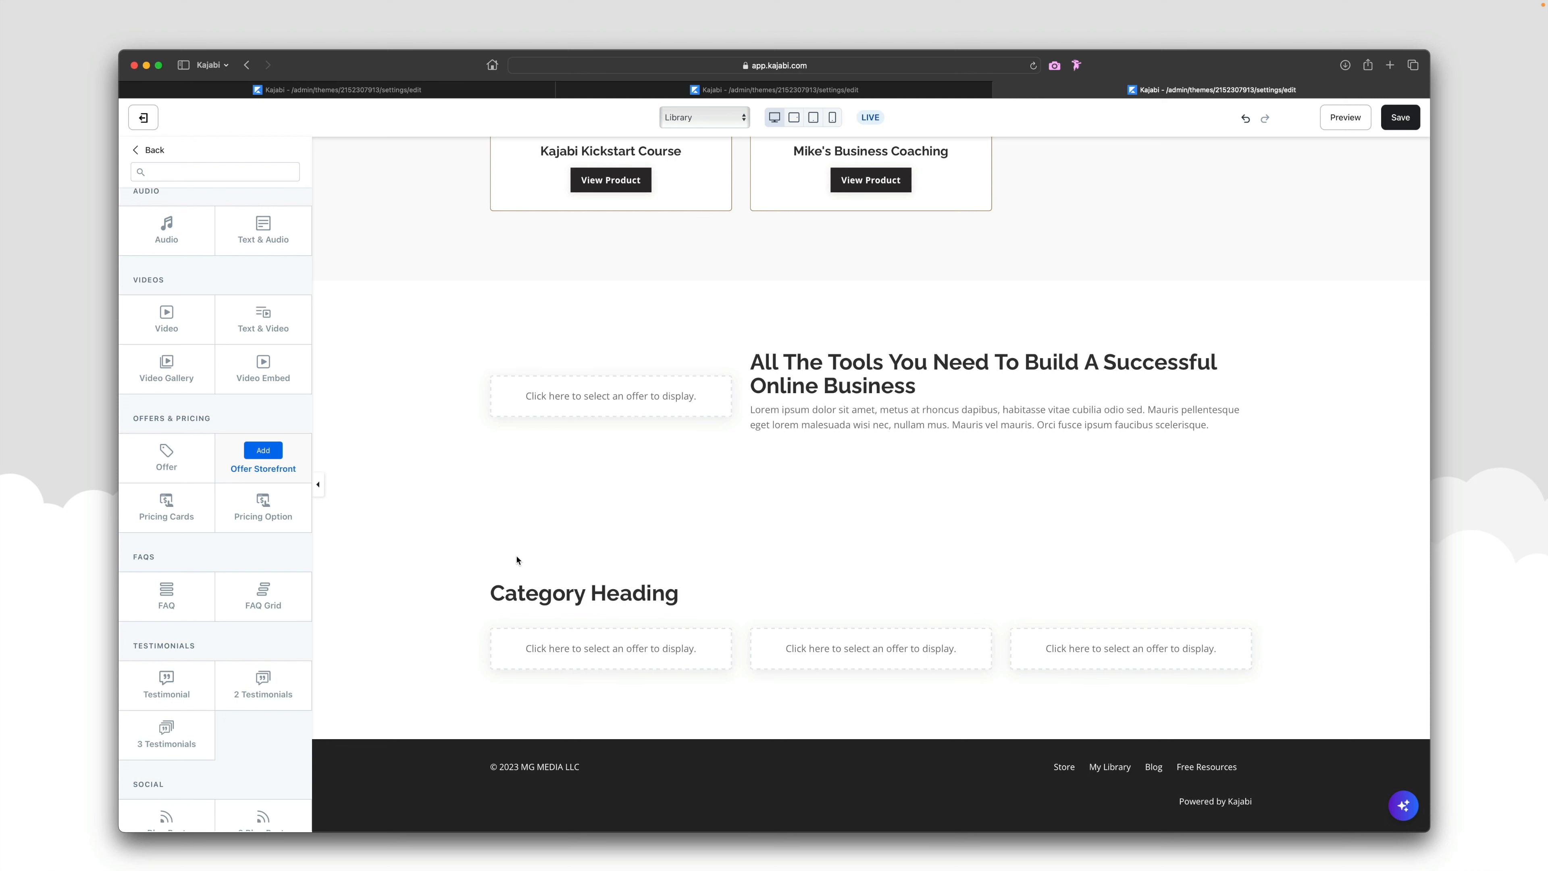
pyautogui.click(260, 453)
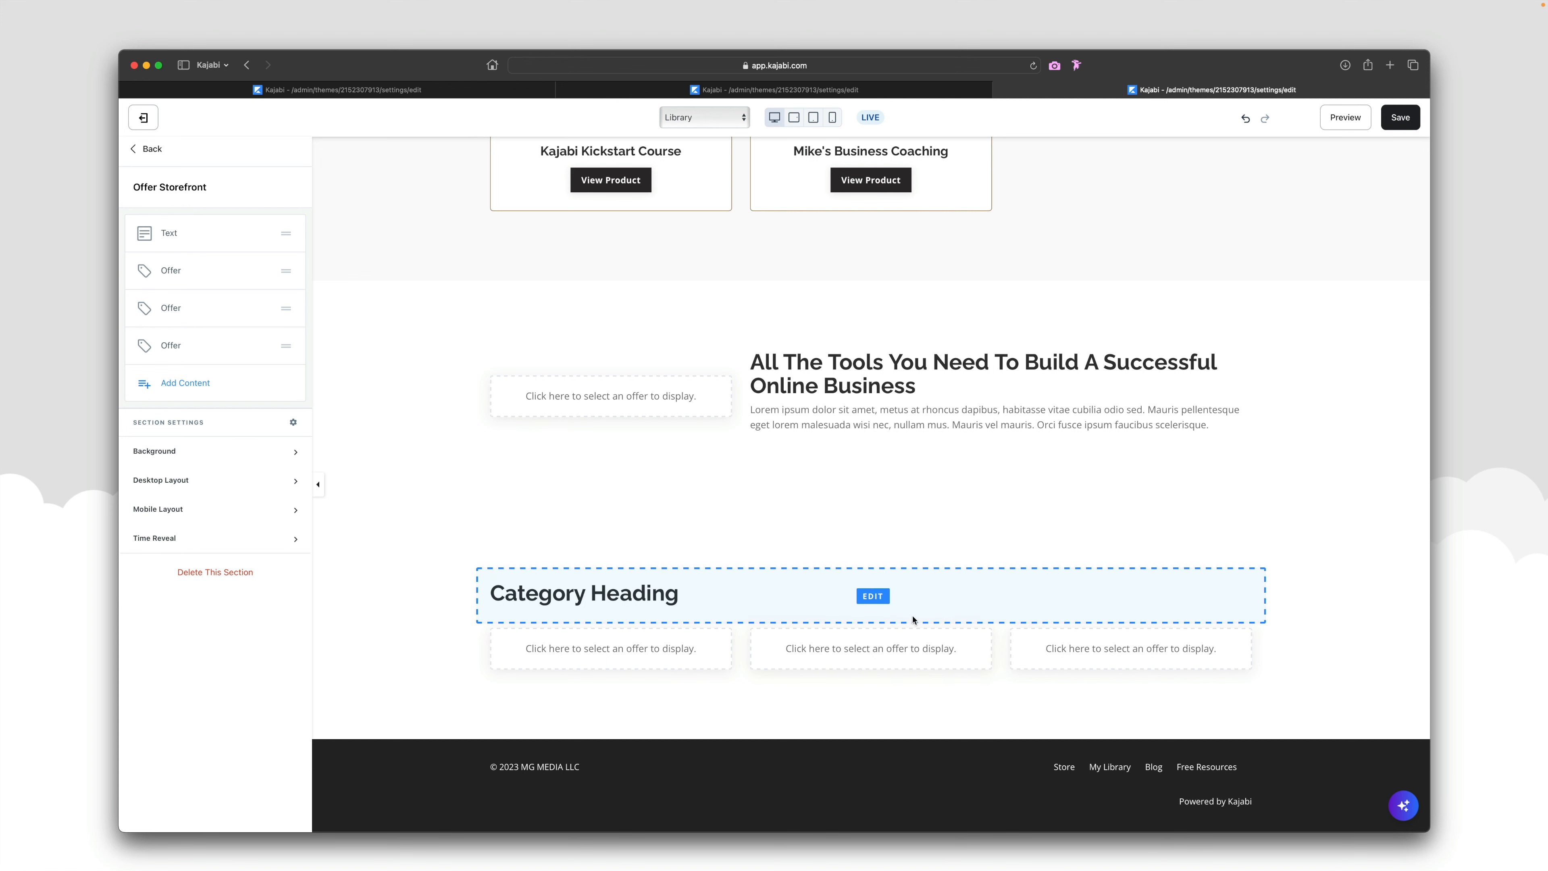
# Replace the storefront's category heading with "Special Monthly Deals" and apply a large heading format to it.
pyautogui.click(713, 599)
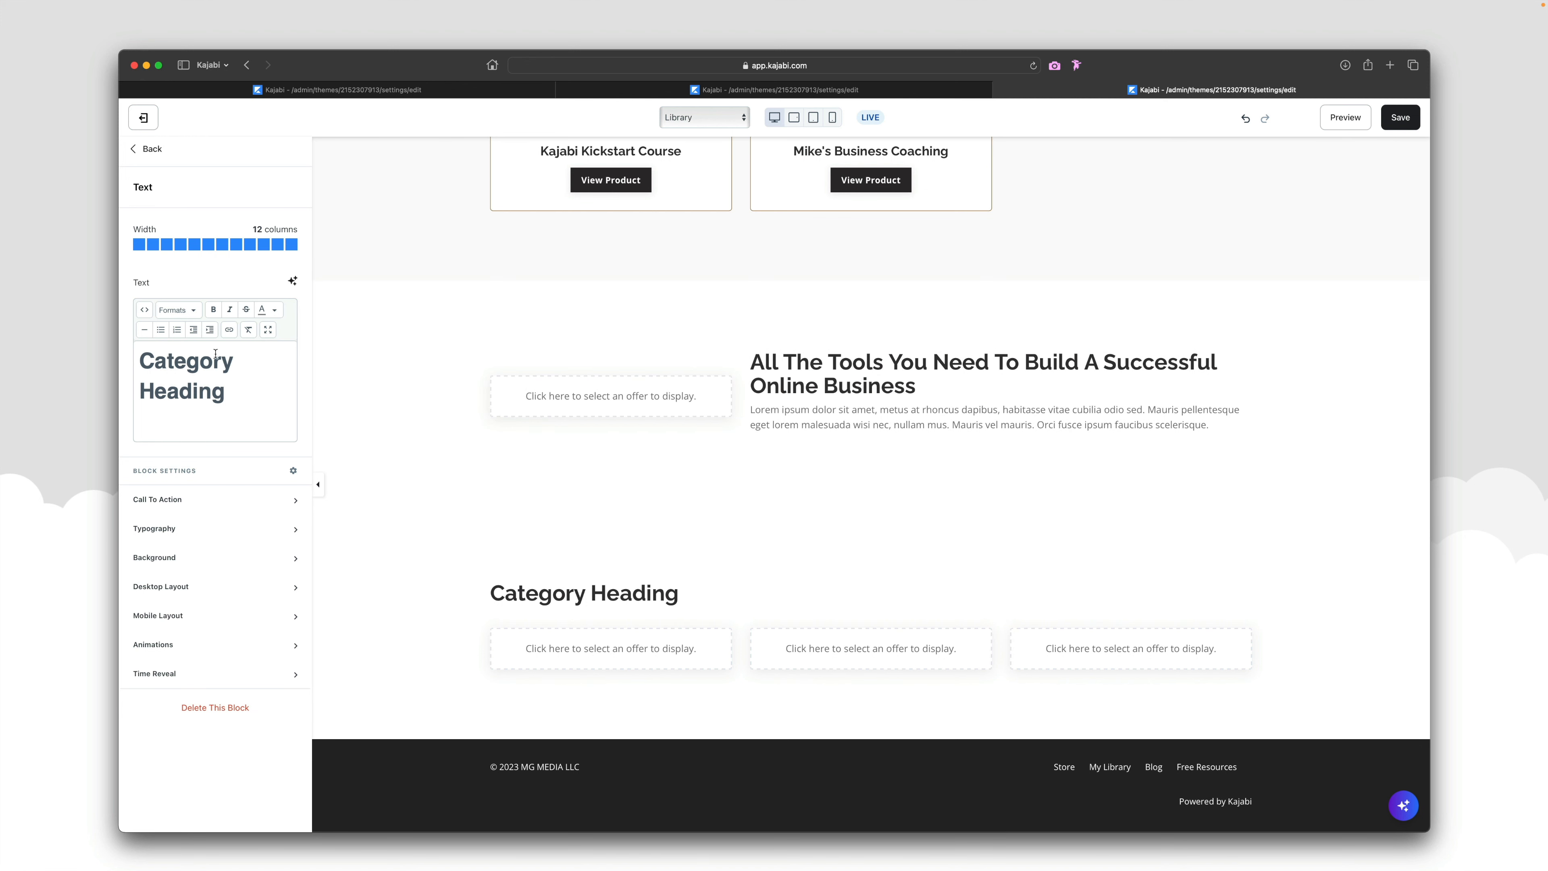
pyautogui.moveTo(233, 398); pyautogui.dragTo(131, 349)
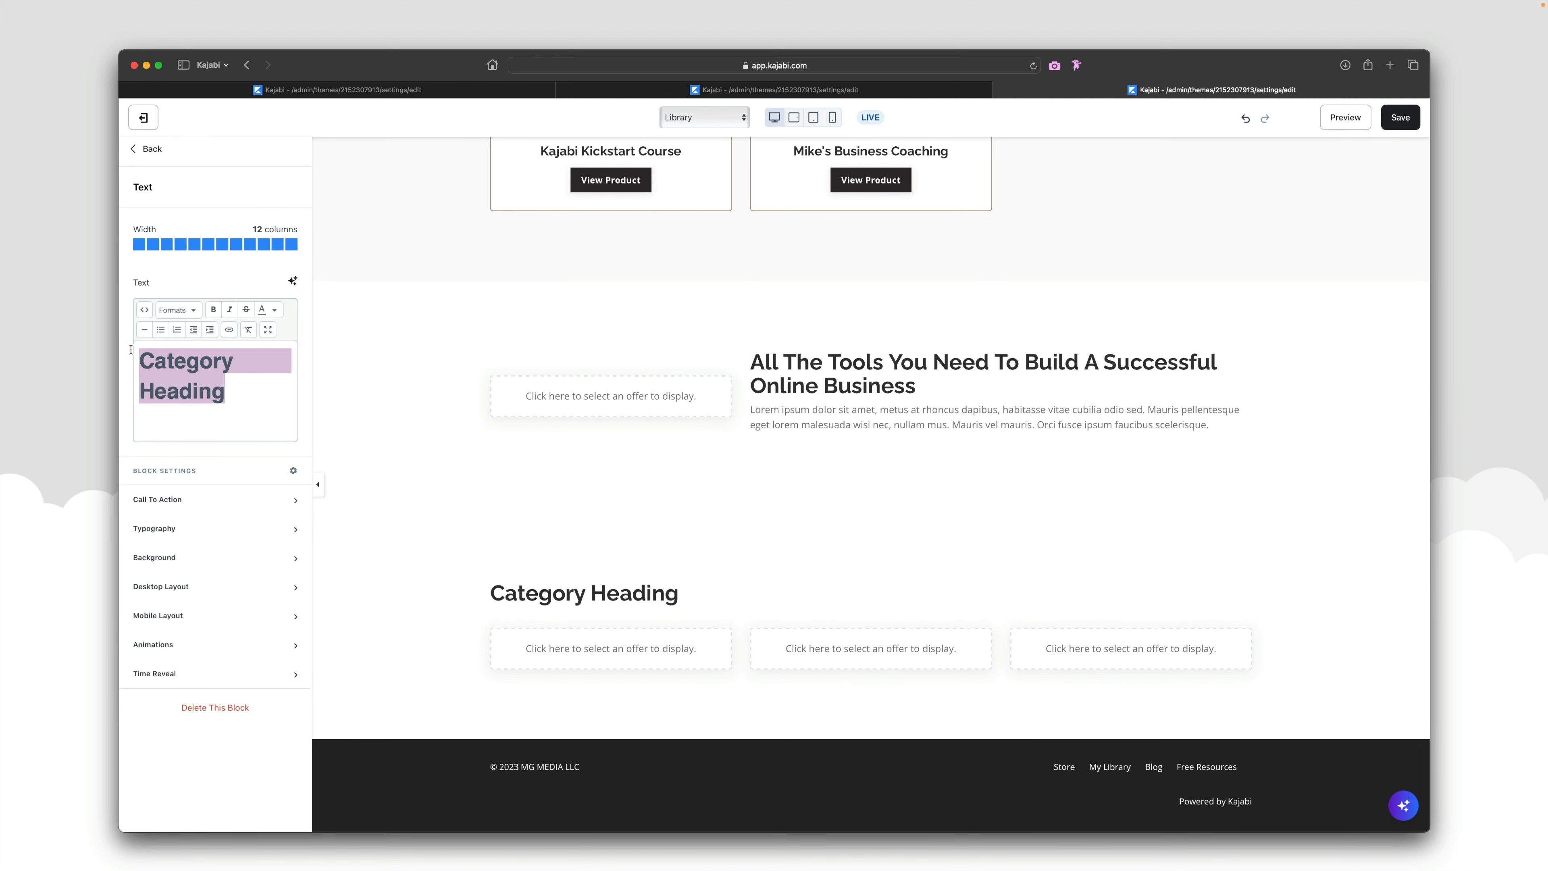
pyautogui.write('Special Mont')
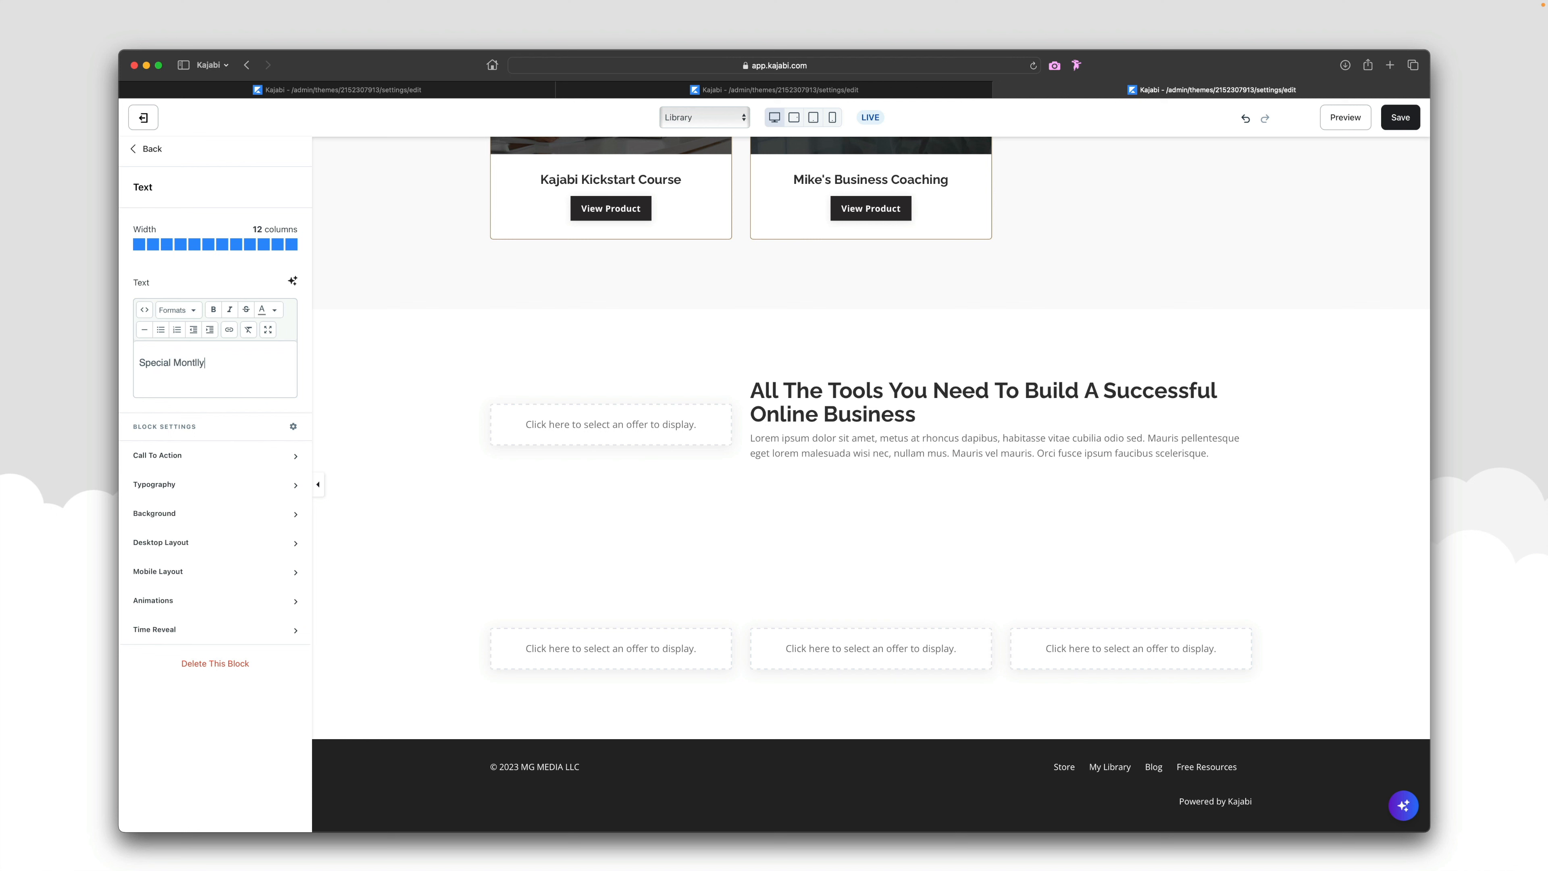
pyautogui.write('hly Deals')
pyautogui.moveTo(237, 362); pyautogui.dragTo(195, 321)
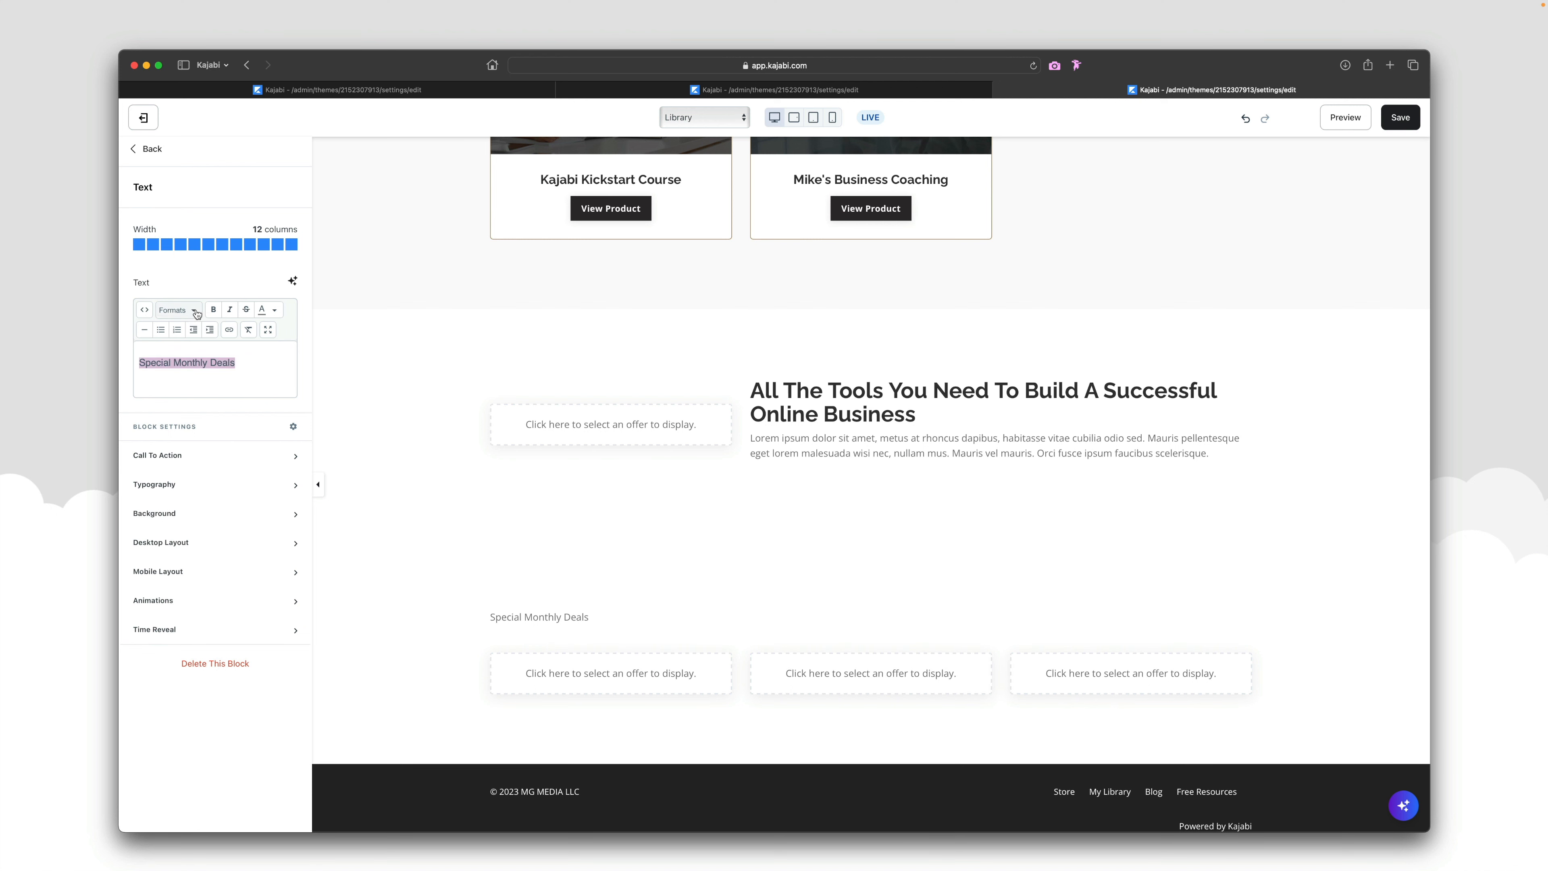
pyautogui.click(177, 309)
pyautogui.moveTo(185, 330)
pyautogui.click(356, 342)
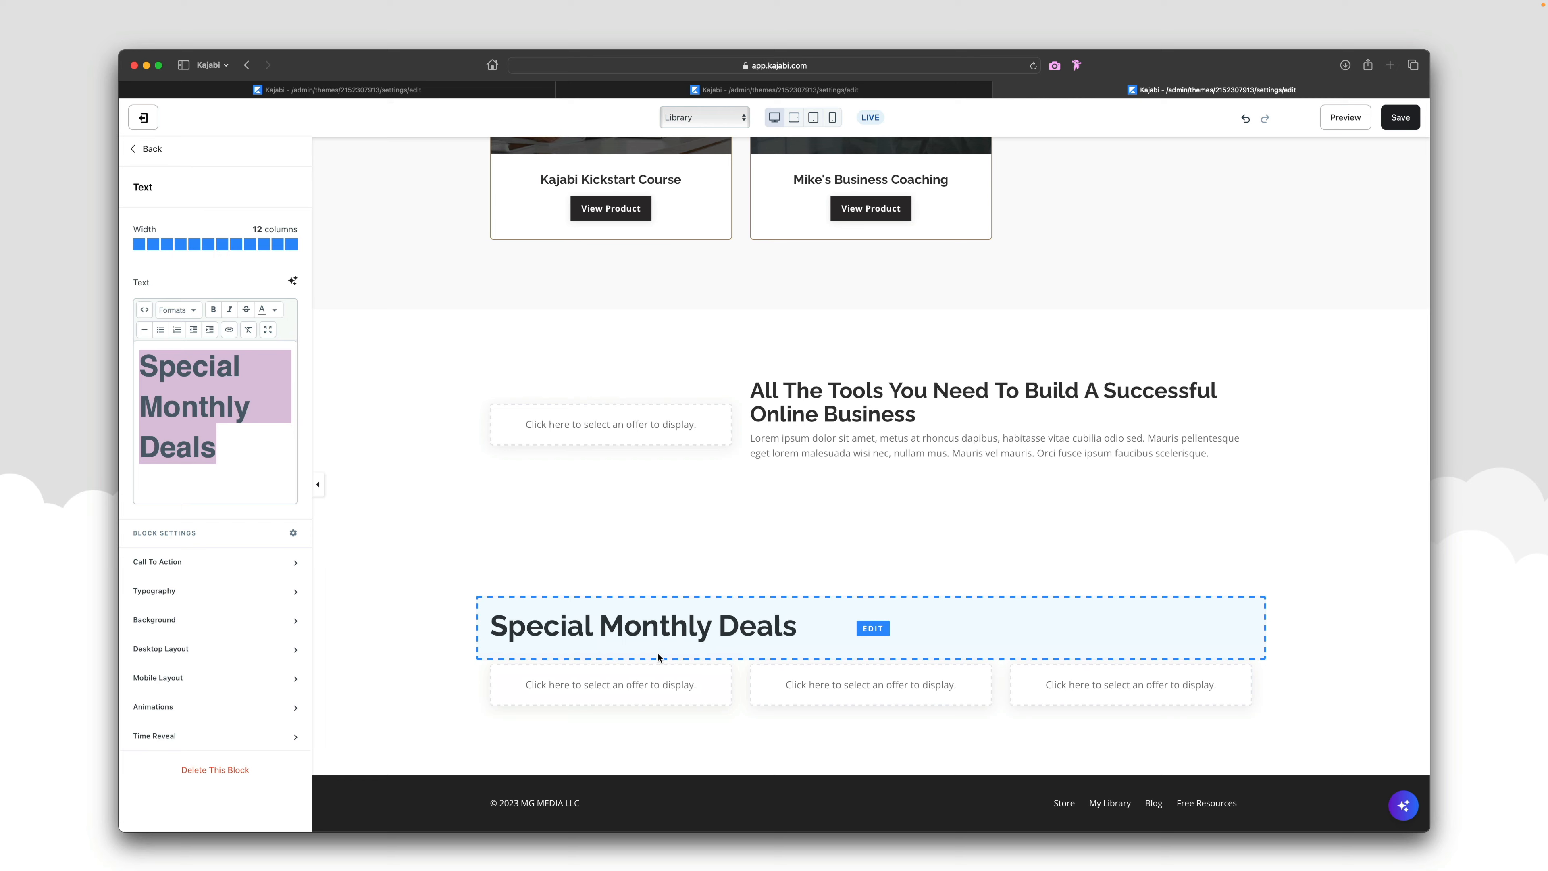
# Assign the Private 1:1 Paid Monthly Coaching offer to the first offer block under Special Monthly Deals.
pyautogui.scroll(-2, 659, 616)
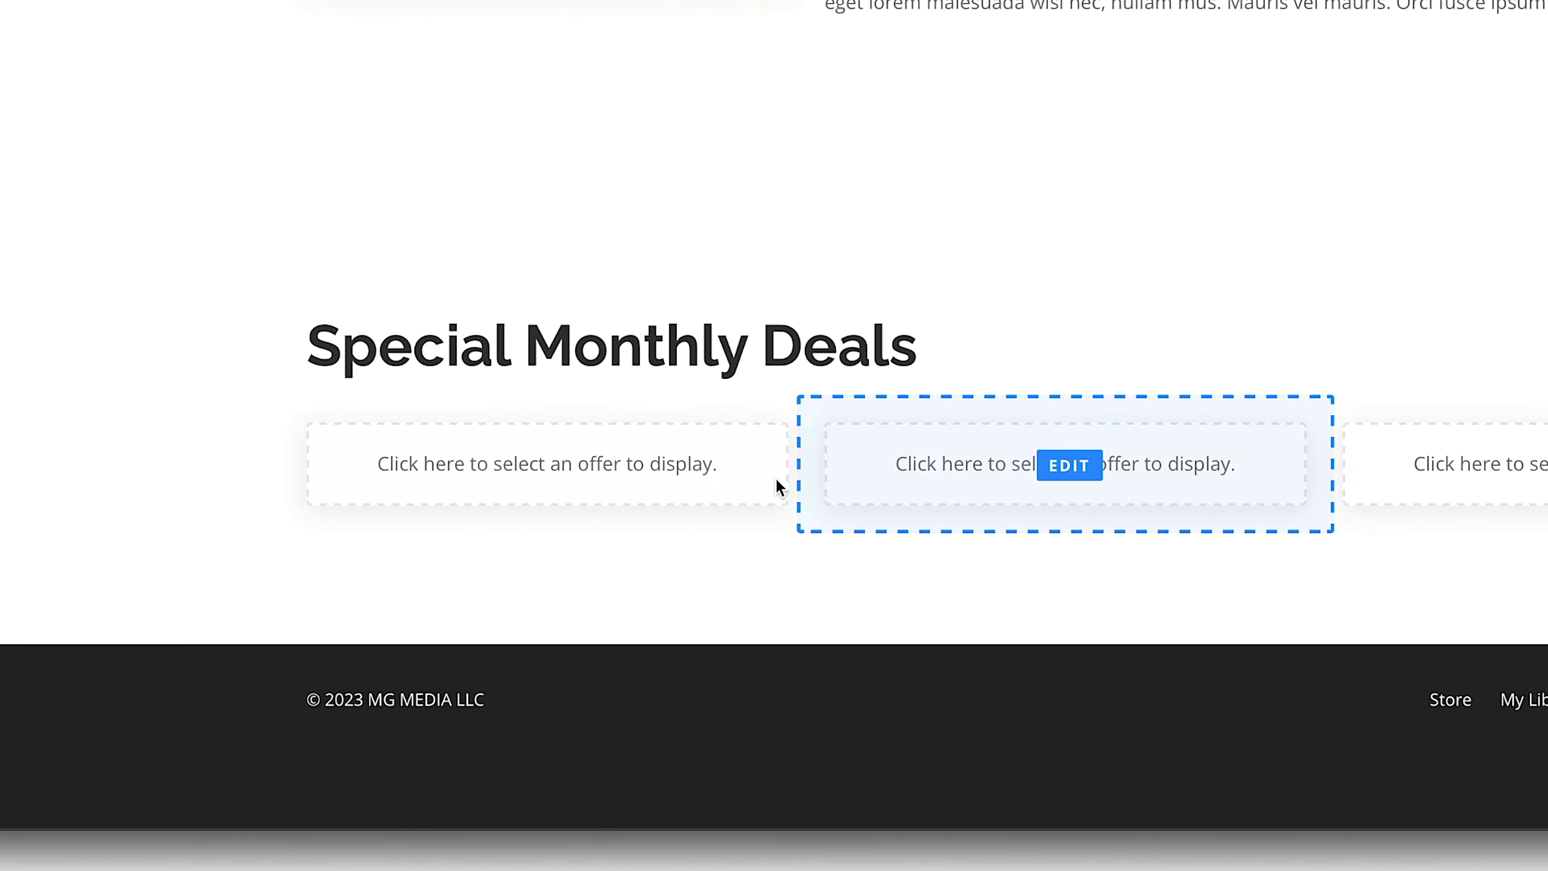
pyautogui.click(598, 473)
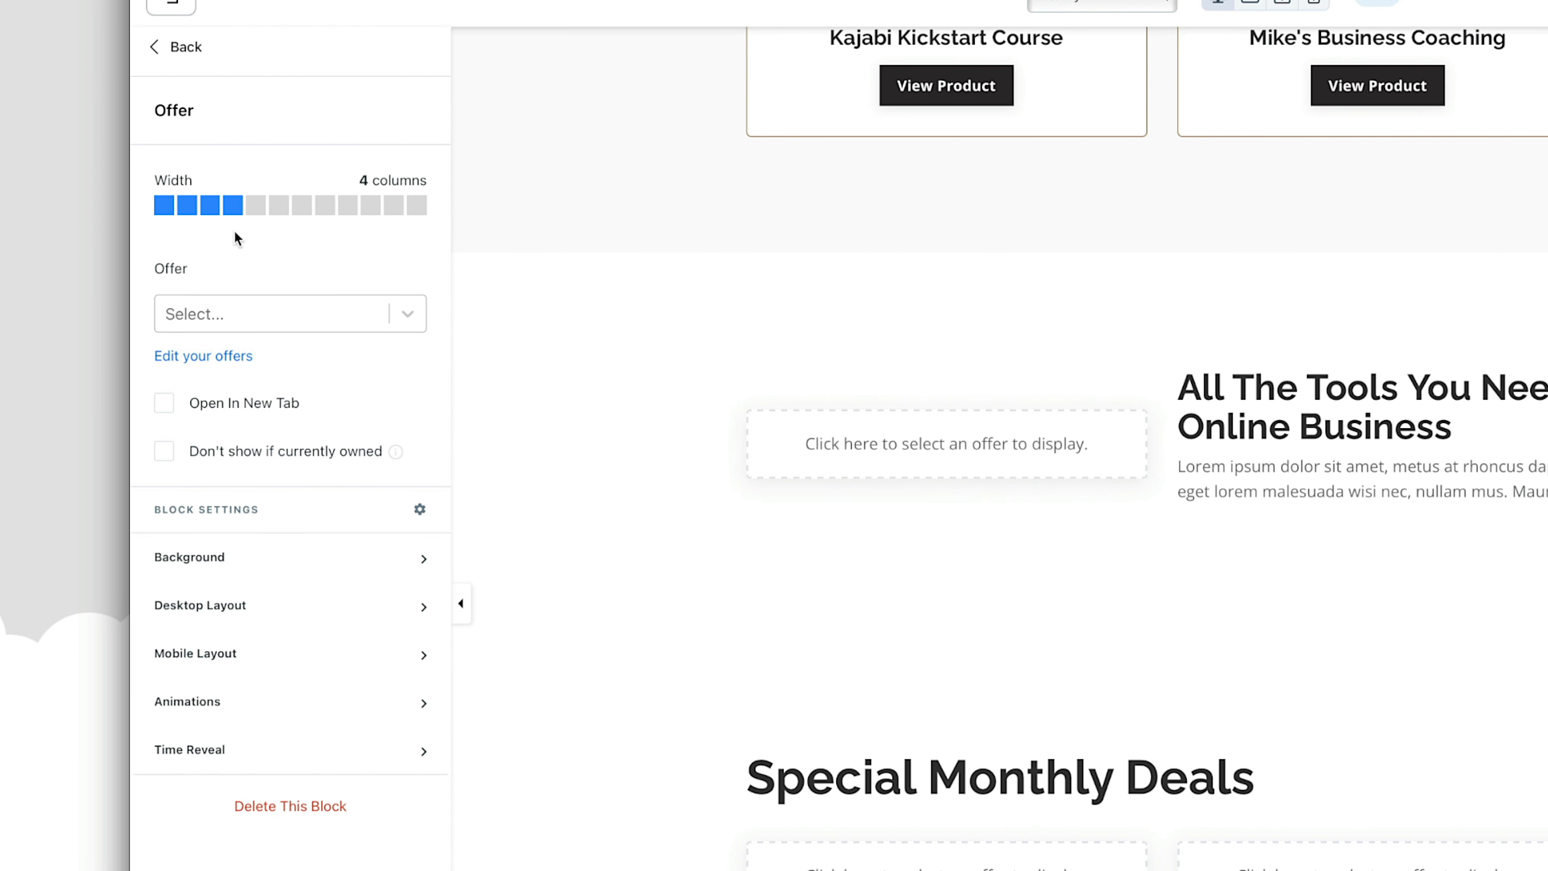
pyautogui.click(407, 316)
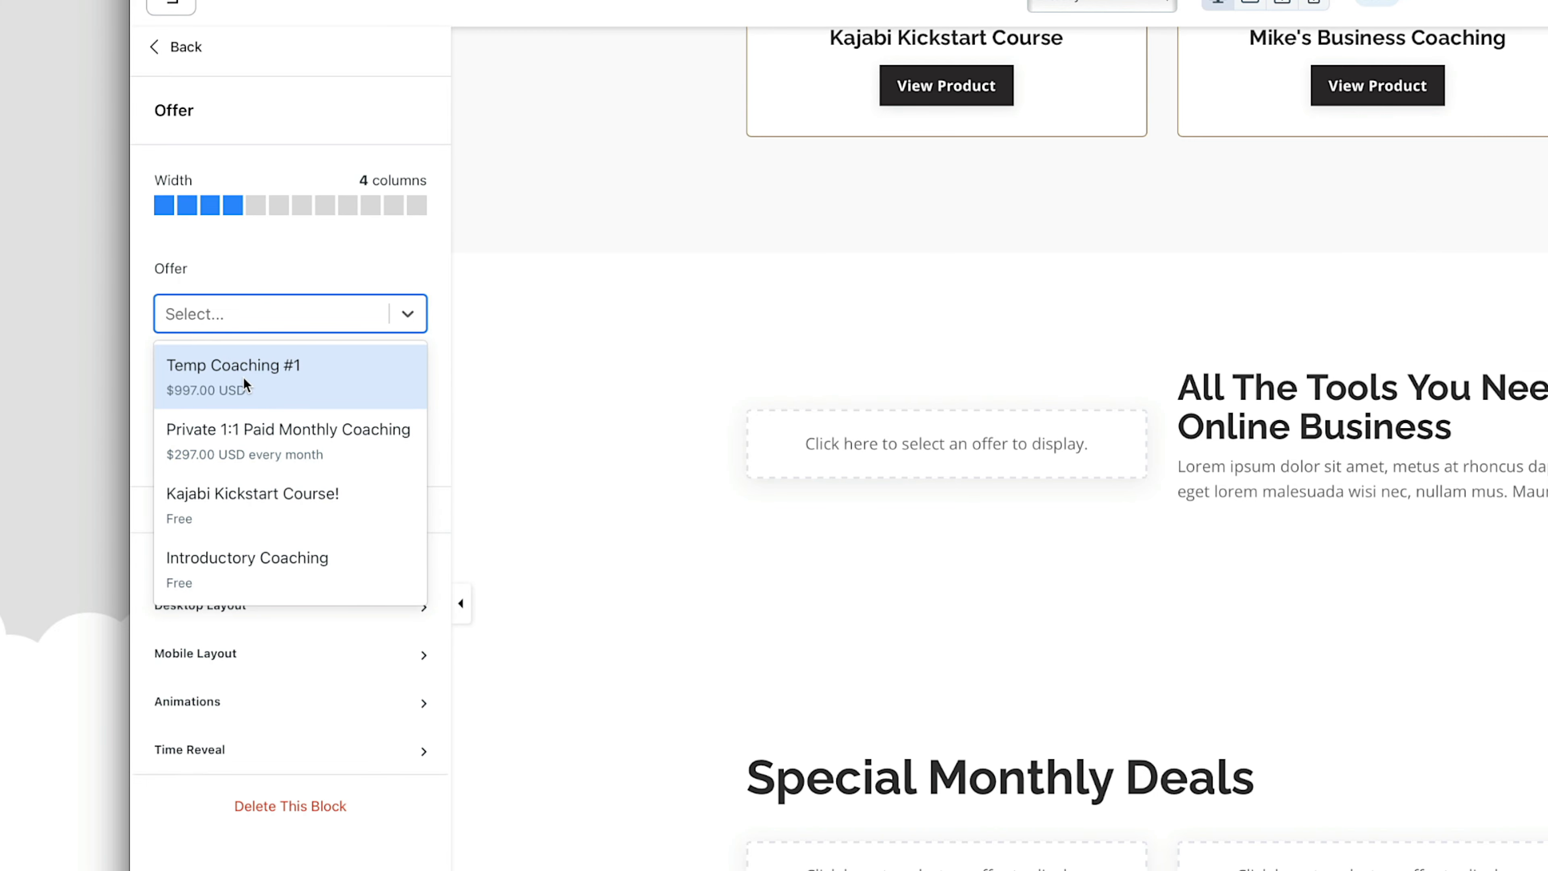
pyautogui.click(192, 445)
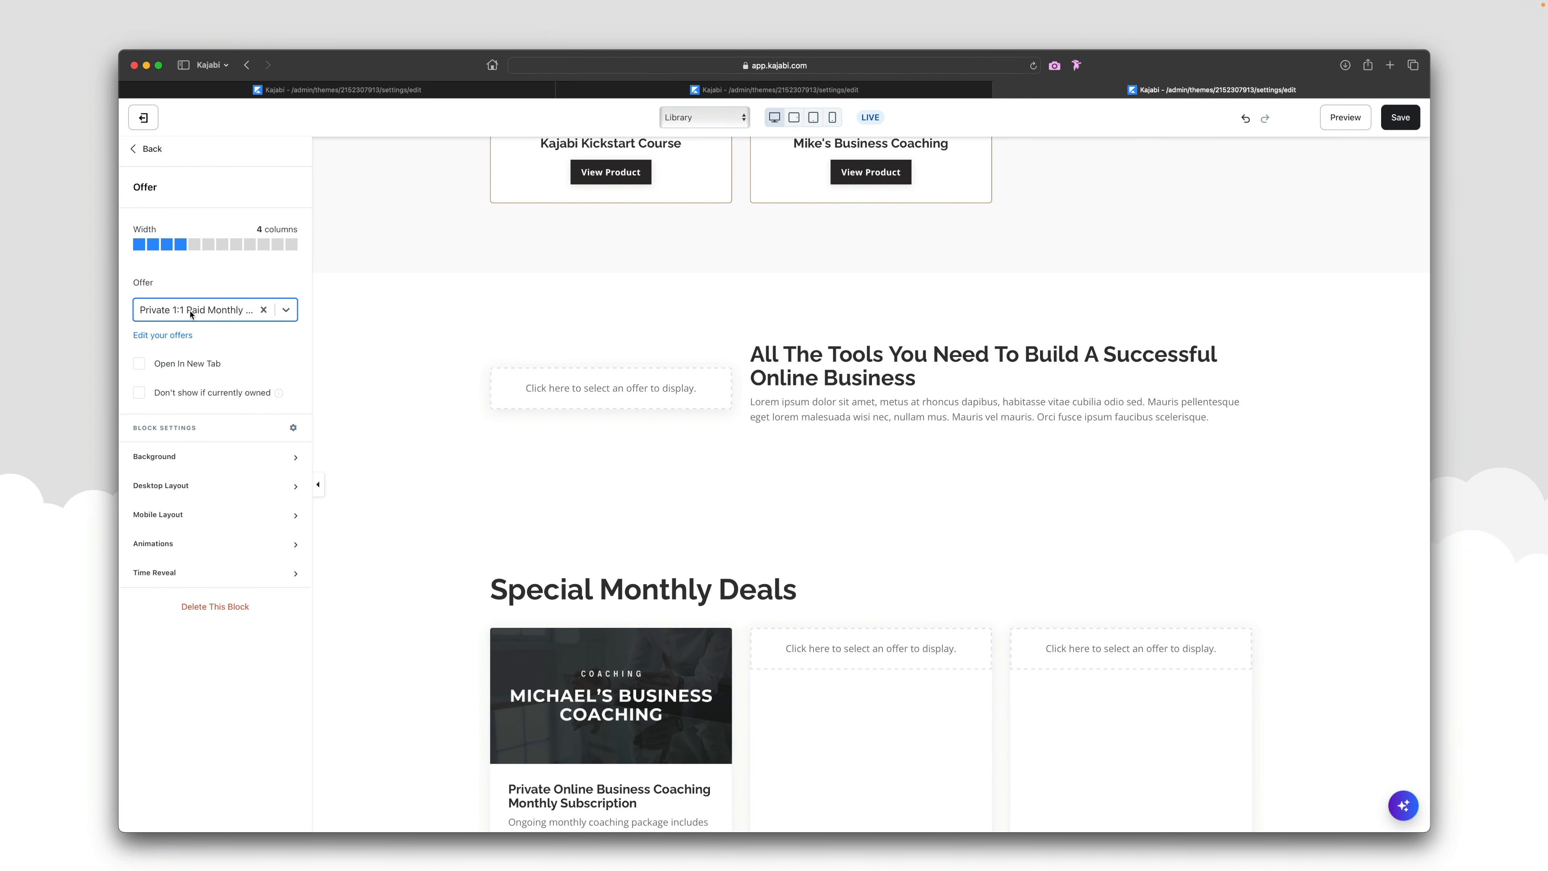
pyautogui.scroll(-4, 603, 453)
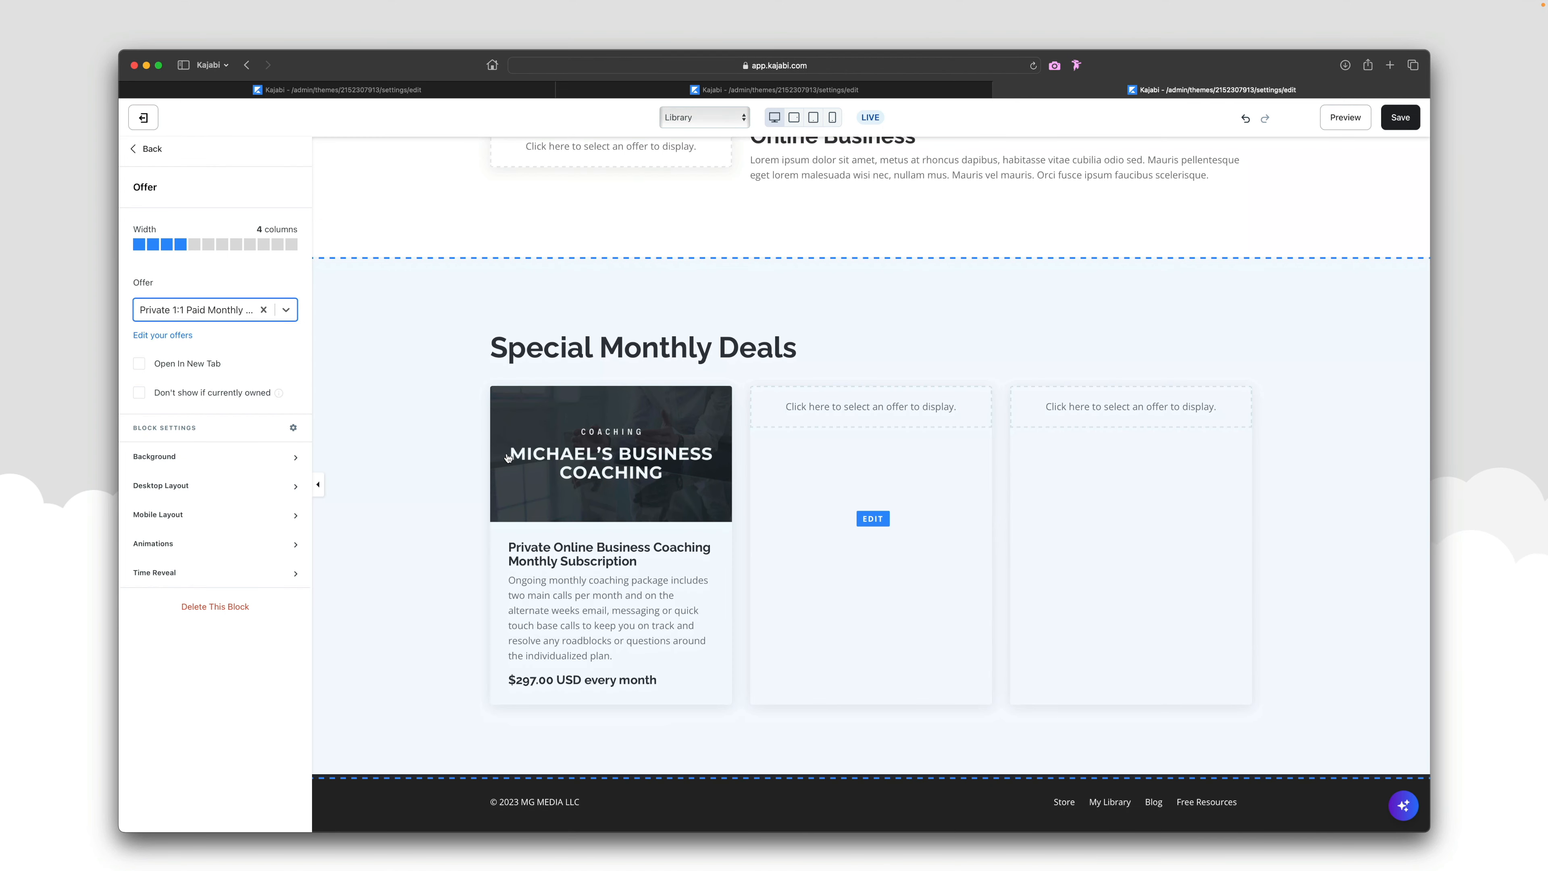